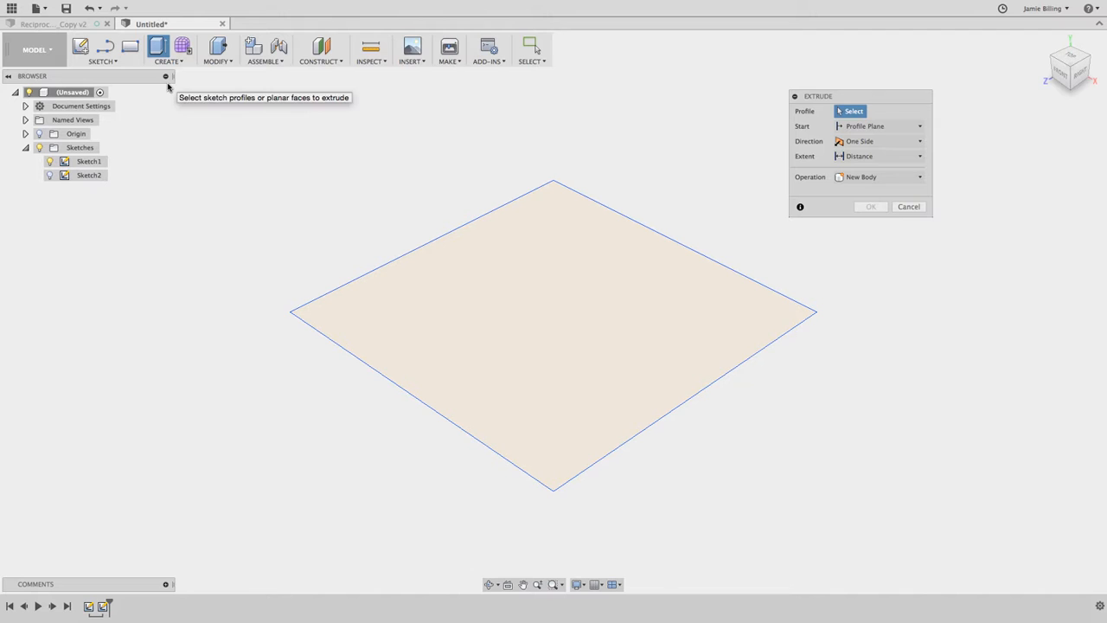
Extrude the square sketch profile upward by 50 mm as a new body.
left_click(515, 289)
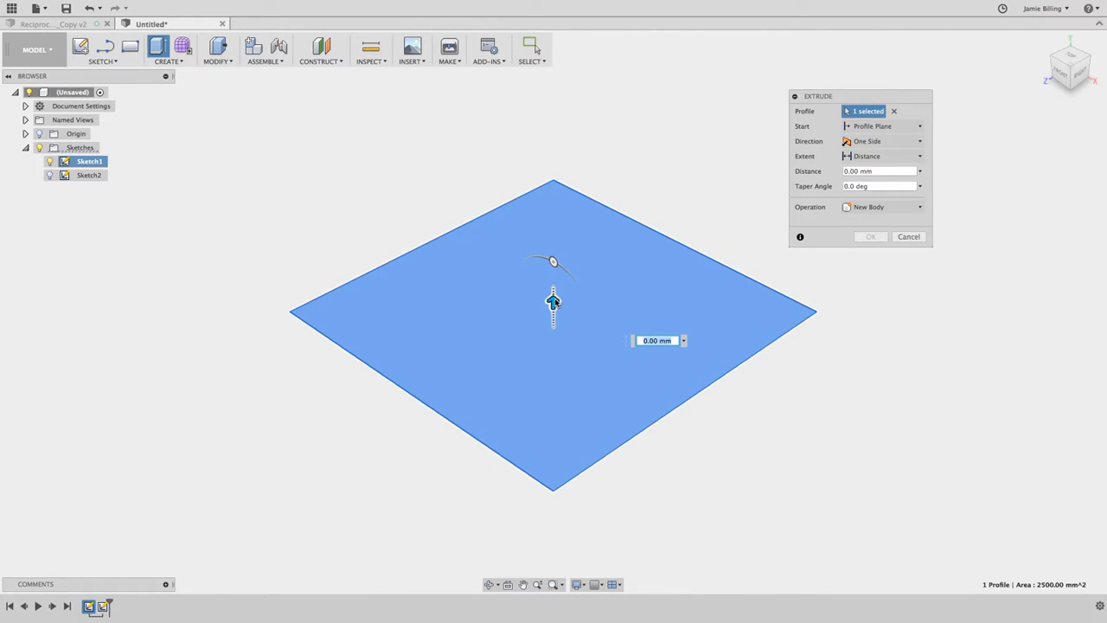
left_click_drag(553, 299, 554, 149)
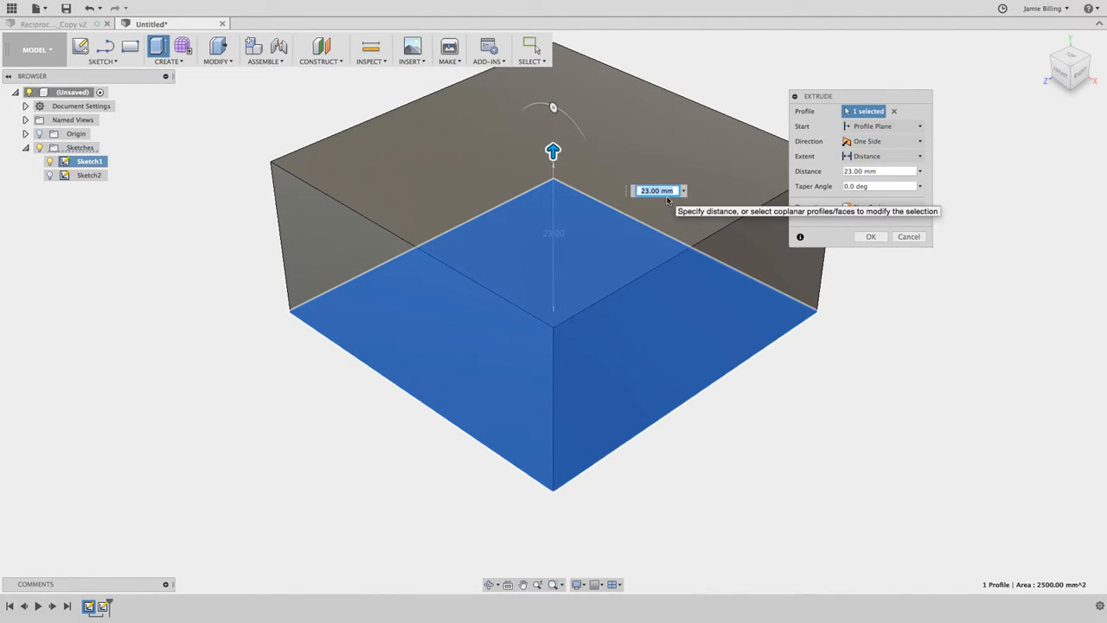
type("50")
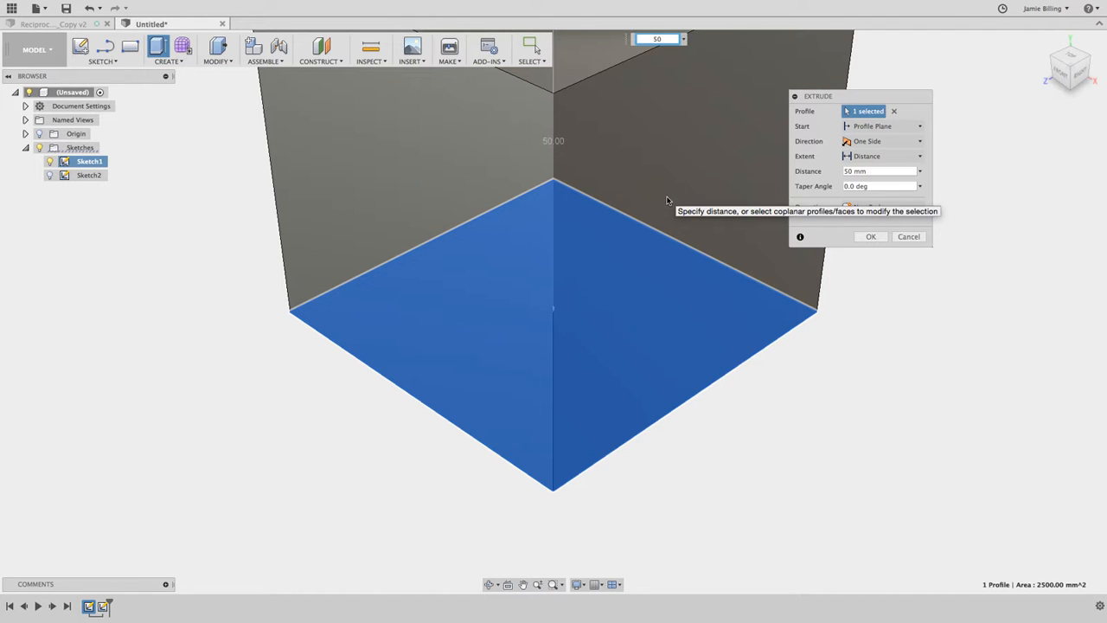
key("Return")
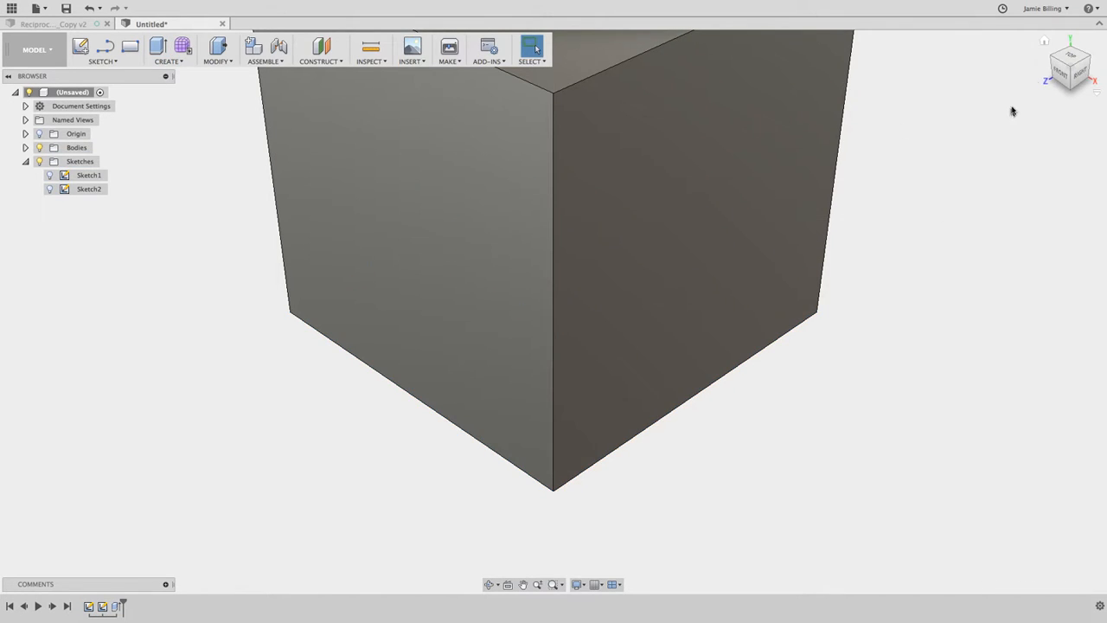
left_click(1045, 43)
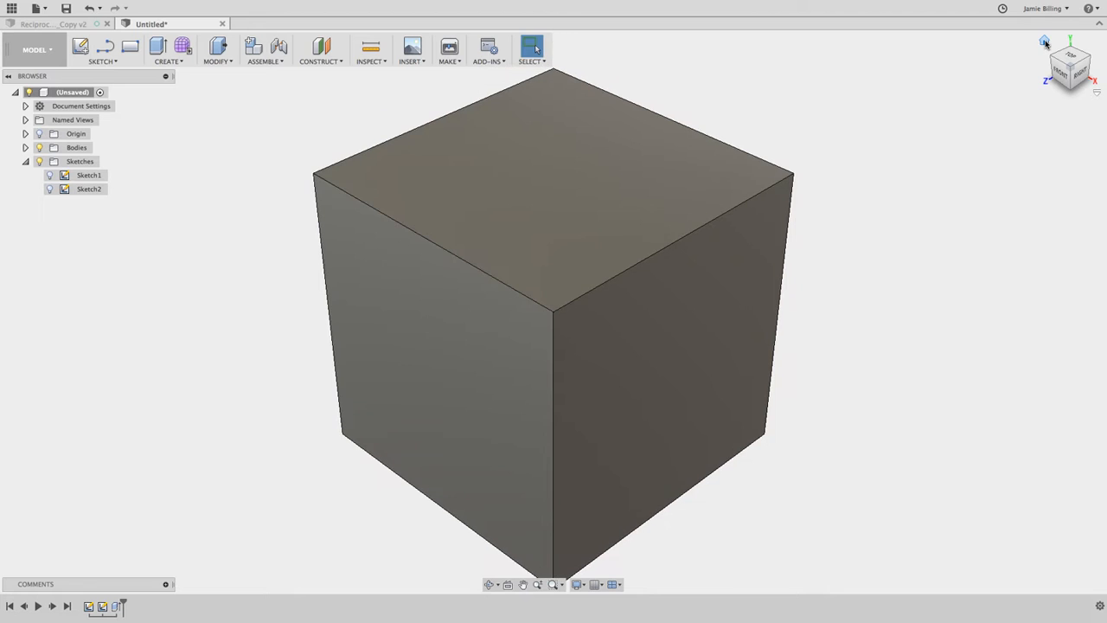
scroll(895, 256, "up", 15, "shift")
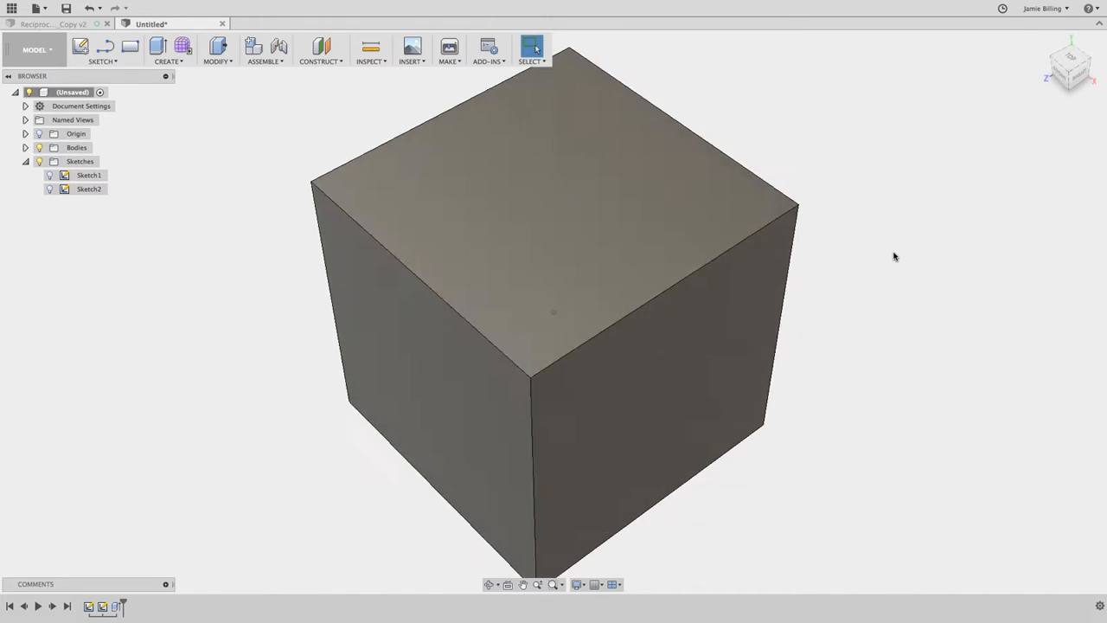
scroll(894, 256, "up", 15, "shift")
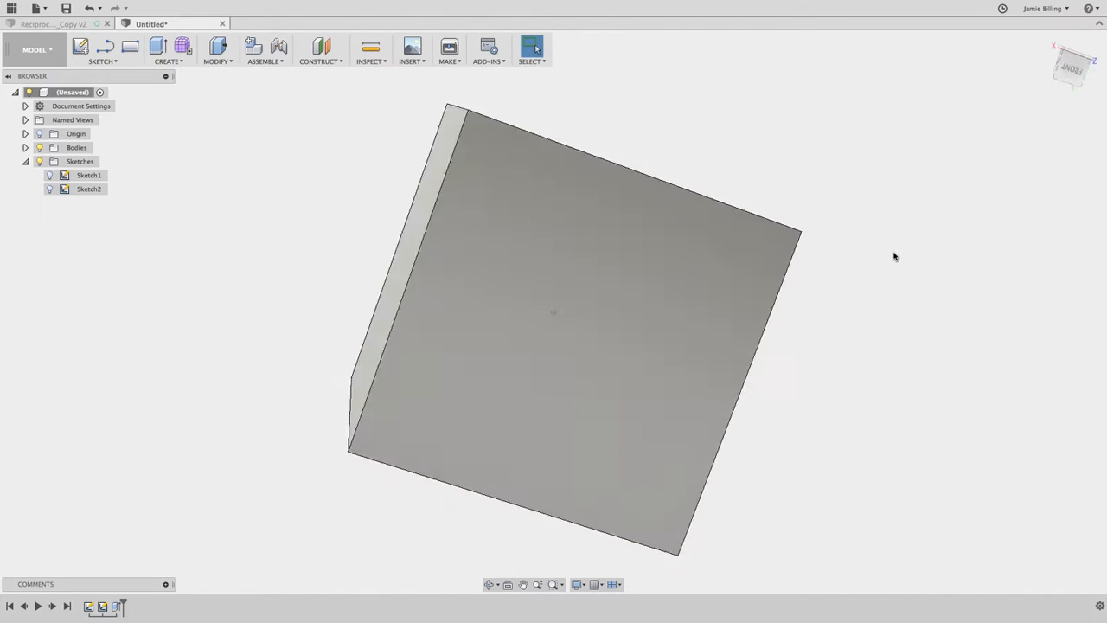
scroll(894, 256, "up", 15, "shift")
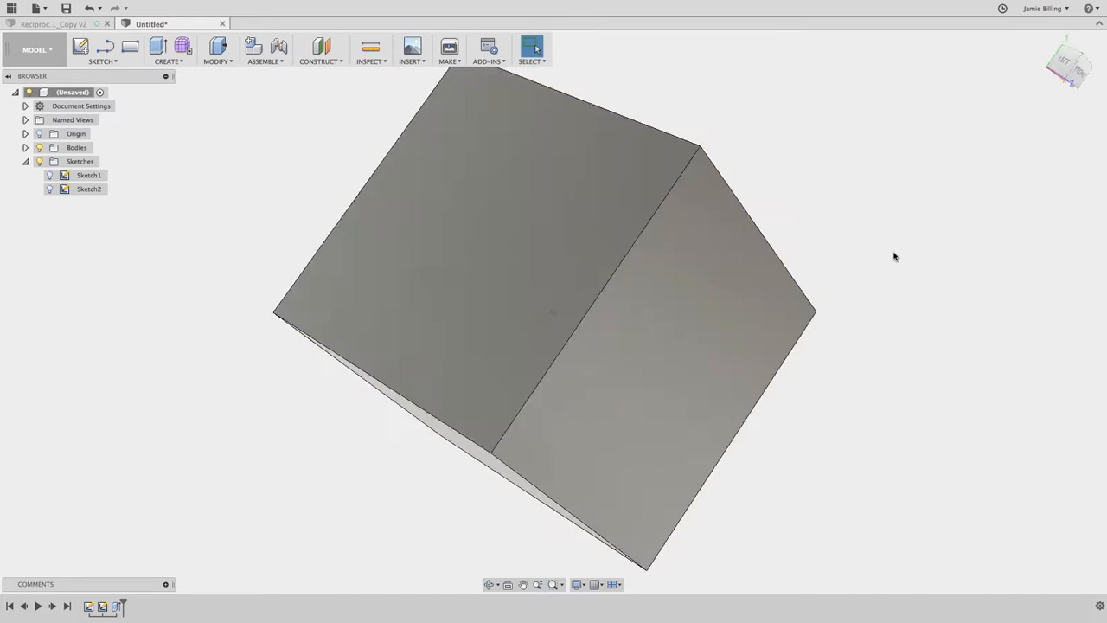
scroll(895, 256, "up", 8, "shift")
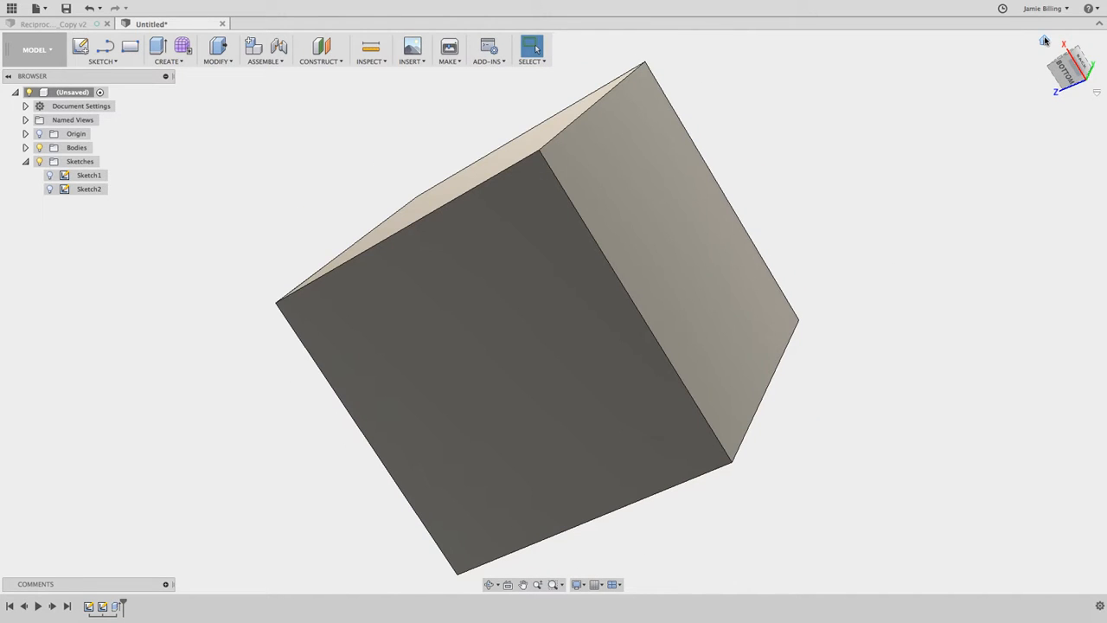
left_click(1045, 41)
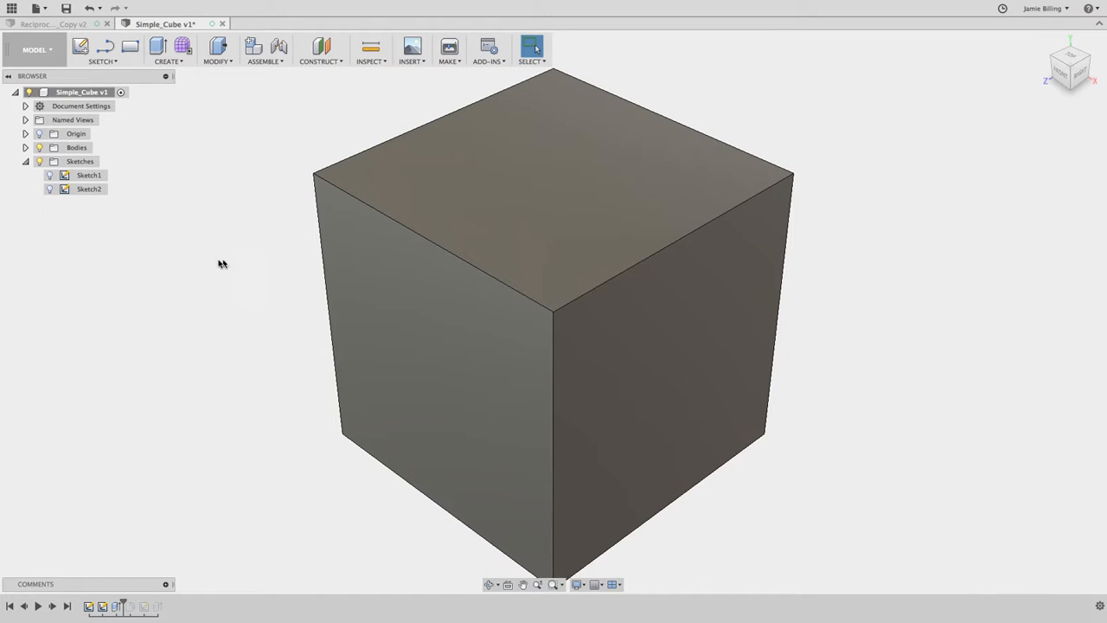
Hide Body1 in the Bodies folder and show it again.
left_click(25, 148)
left_click(85, 162)
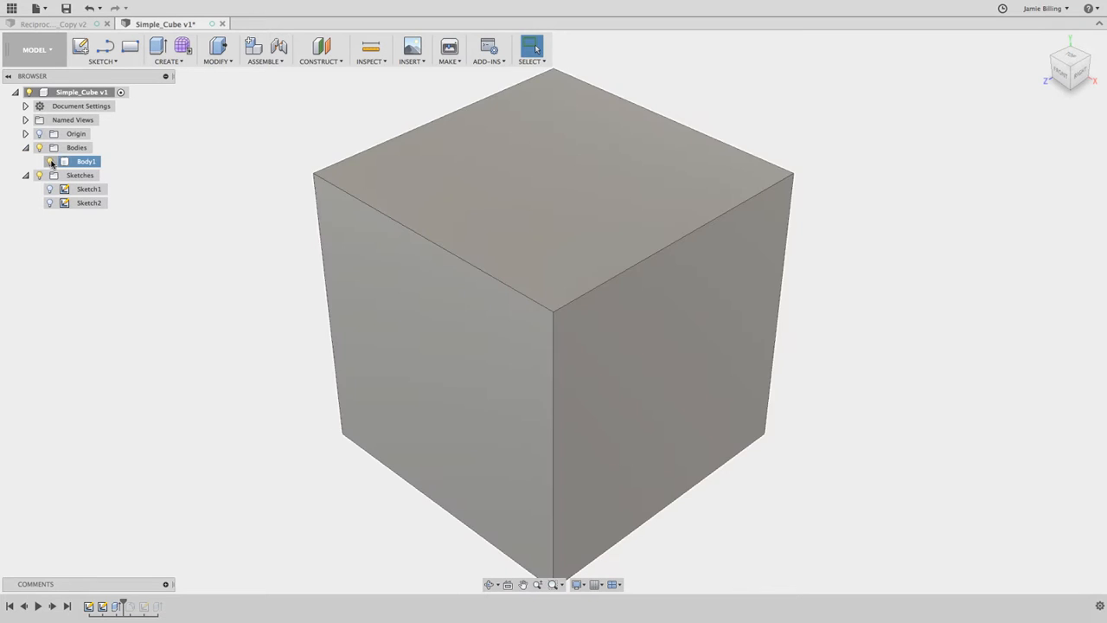
left_click(51, 163)
left_click(51, 163)
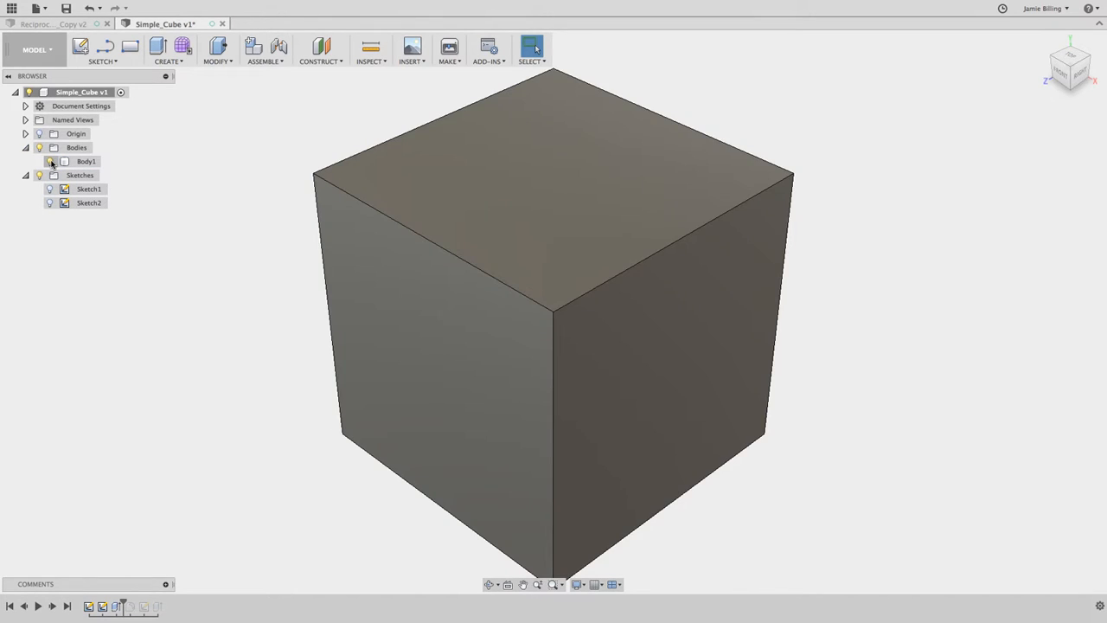
left_click(25, 148)
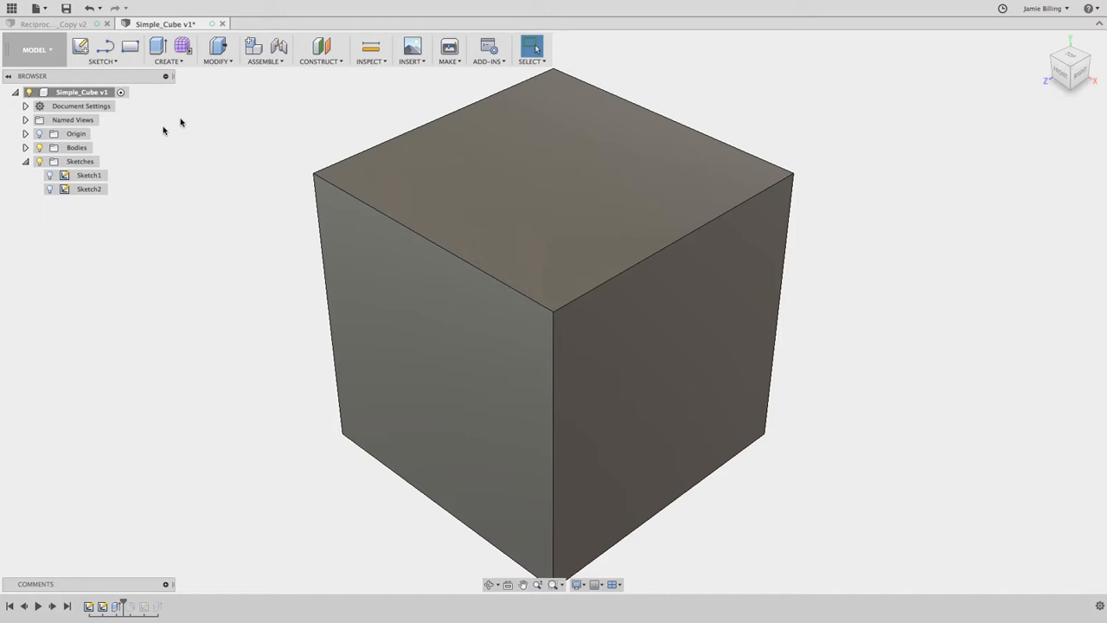
Fillet the four edges of the cube's top face with a constant radius of 1 mm.
left_click(218, 63)
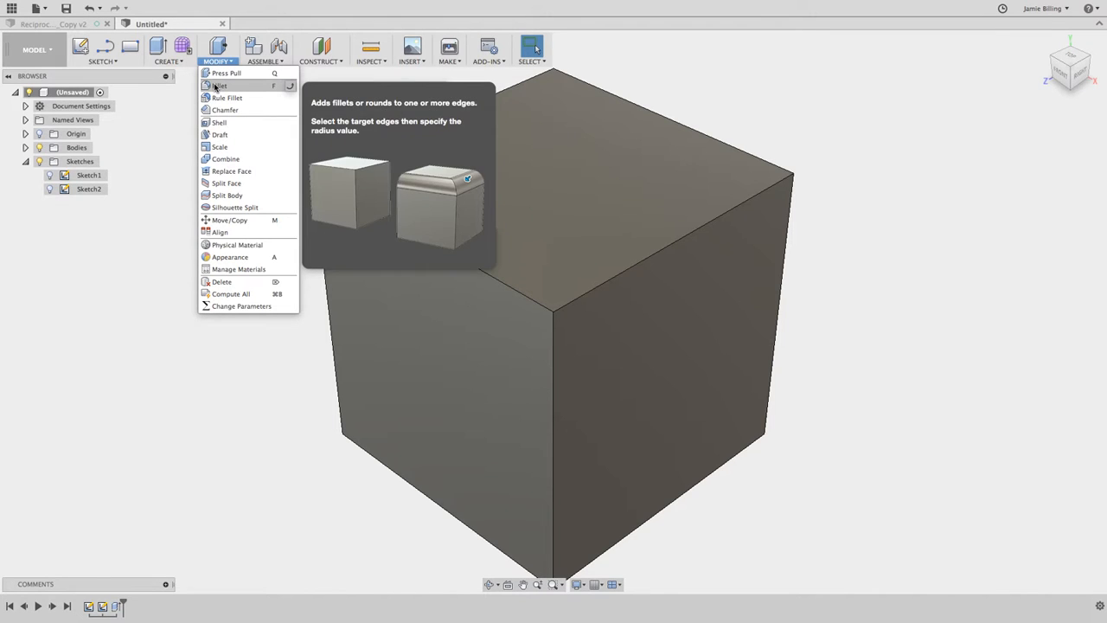
left_click(217, 86)
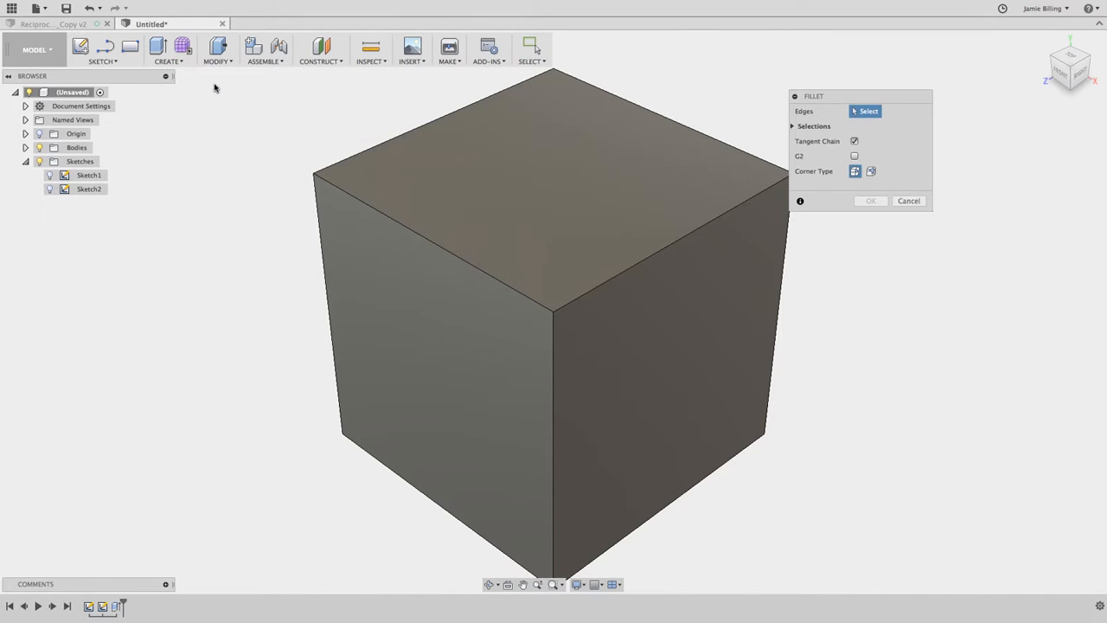
left_click(340, 192)
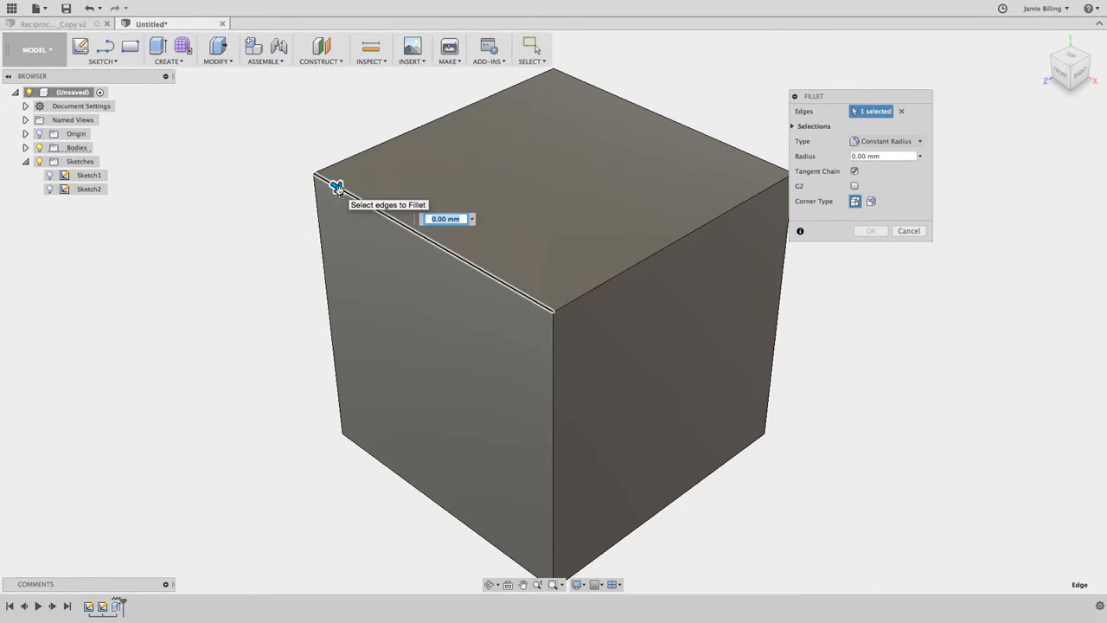
left_click(391, 140)
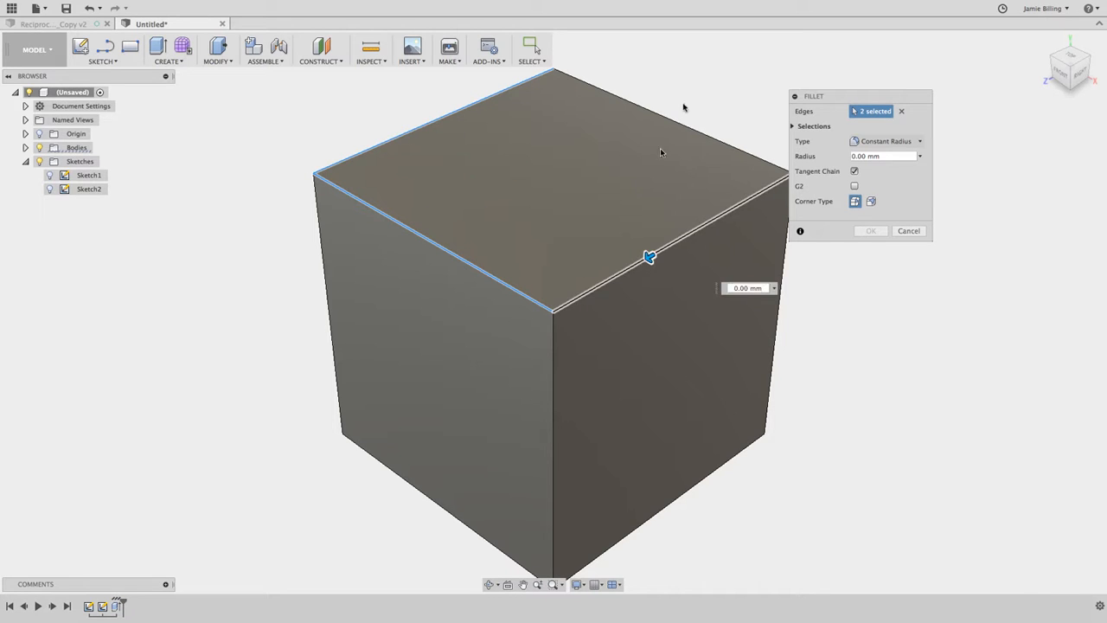
left_click(683, 124)
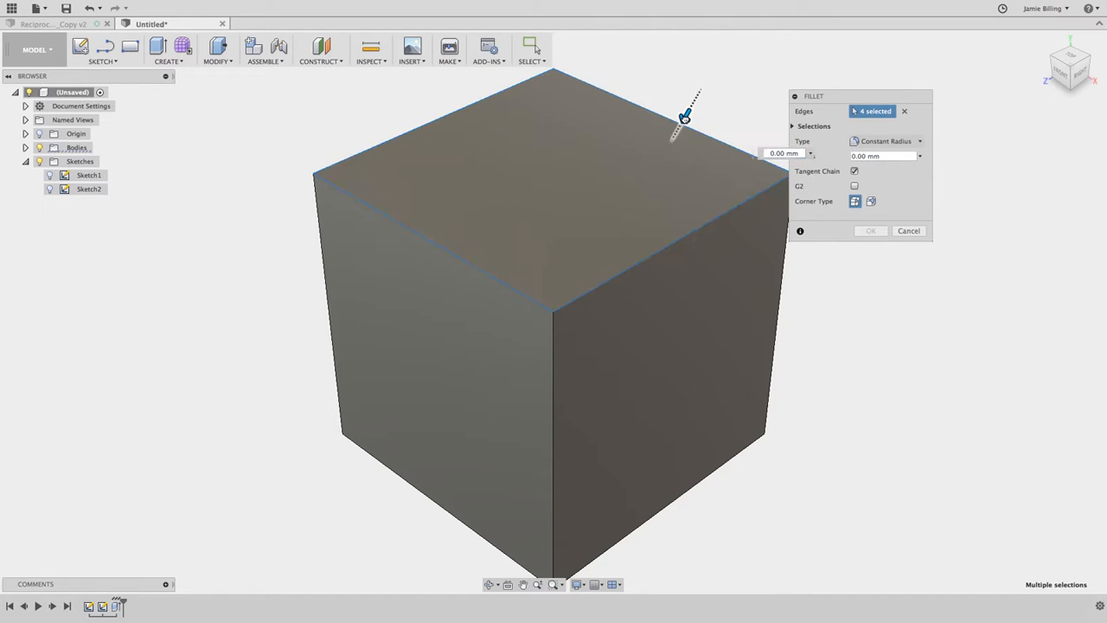
mouse_move(684, 117)
left_mouse_down()
mouse_move(654, 161)
mouse_move(679, 115)
left_mouse_up()
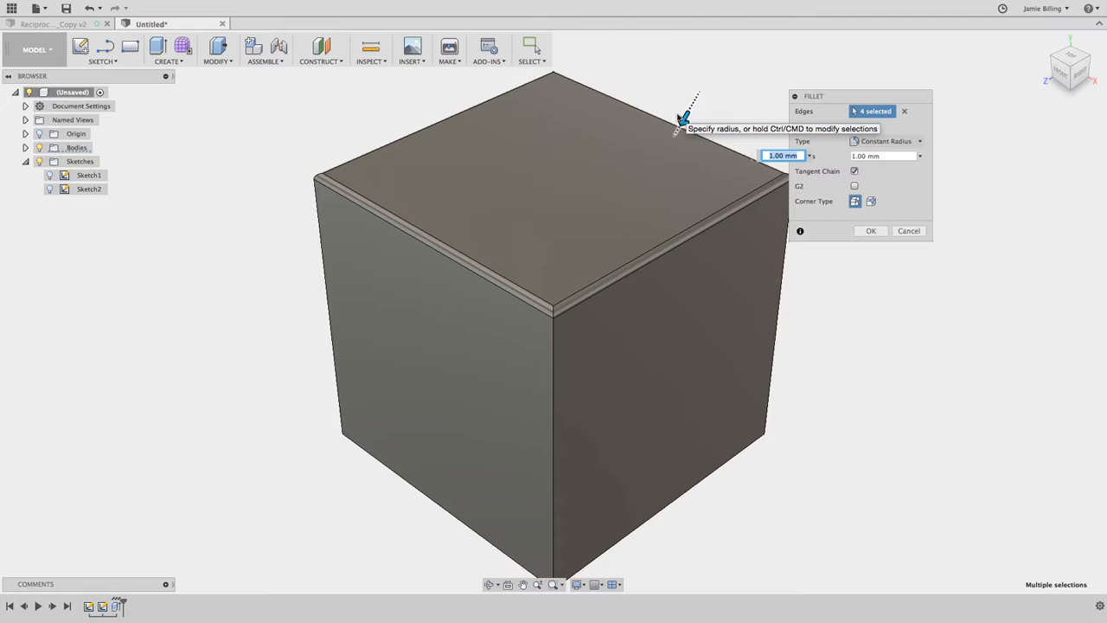
left_click(872, 231)
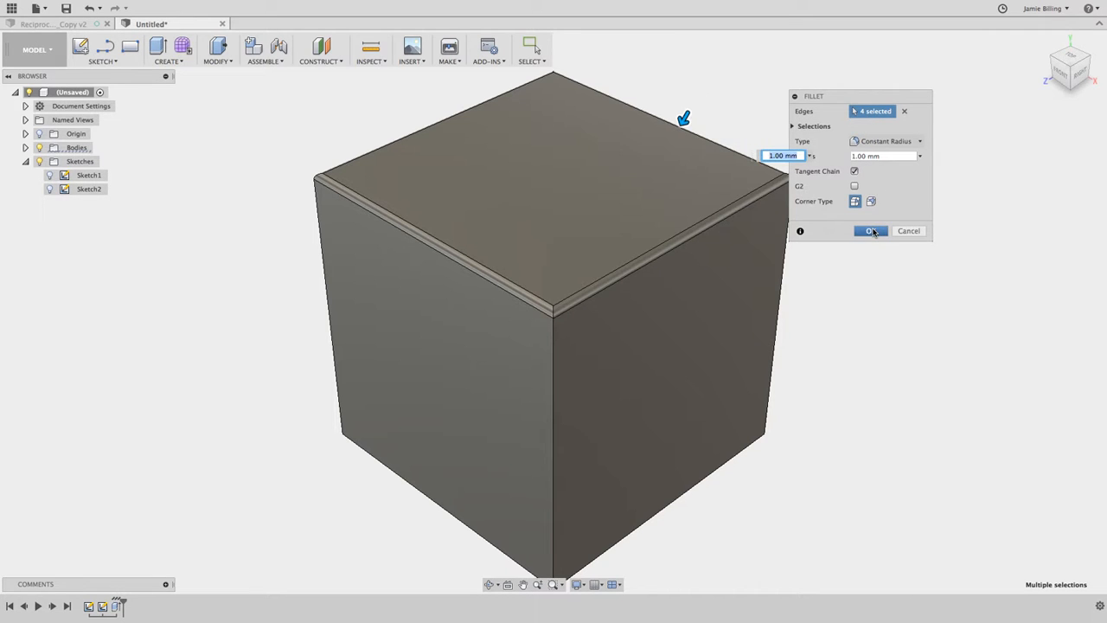
Start a new sketch on the cube's top face with the Center Rectangle tool.
scroll(873, 233, "right", 10, "shift")
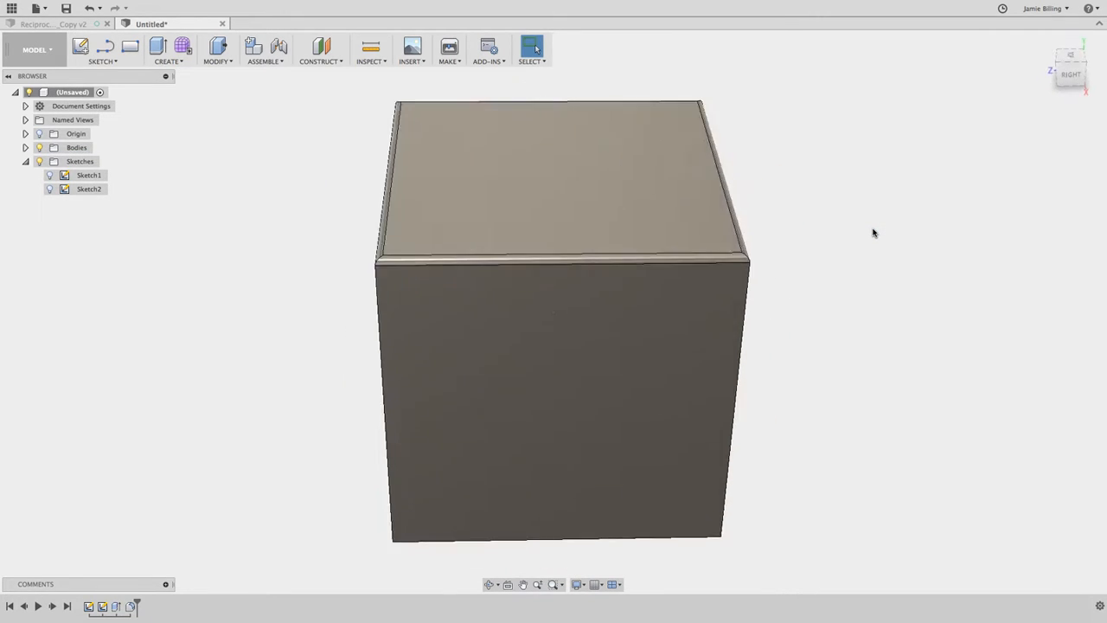
scroll(874, 232, "down", 10, "shift")
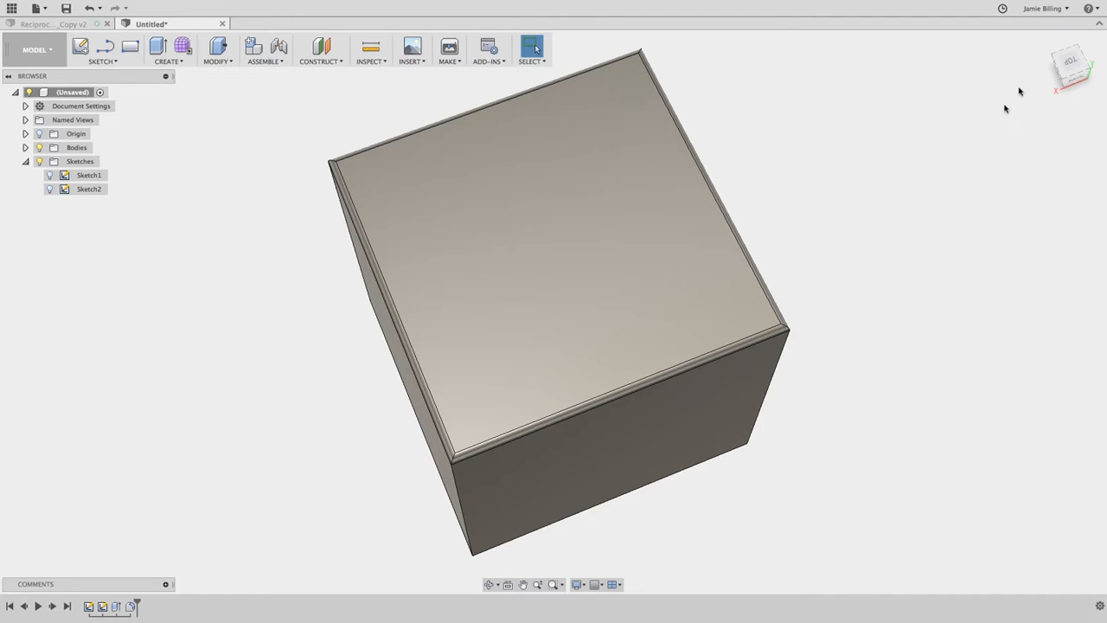
left_click(1070, 65)
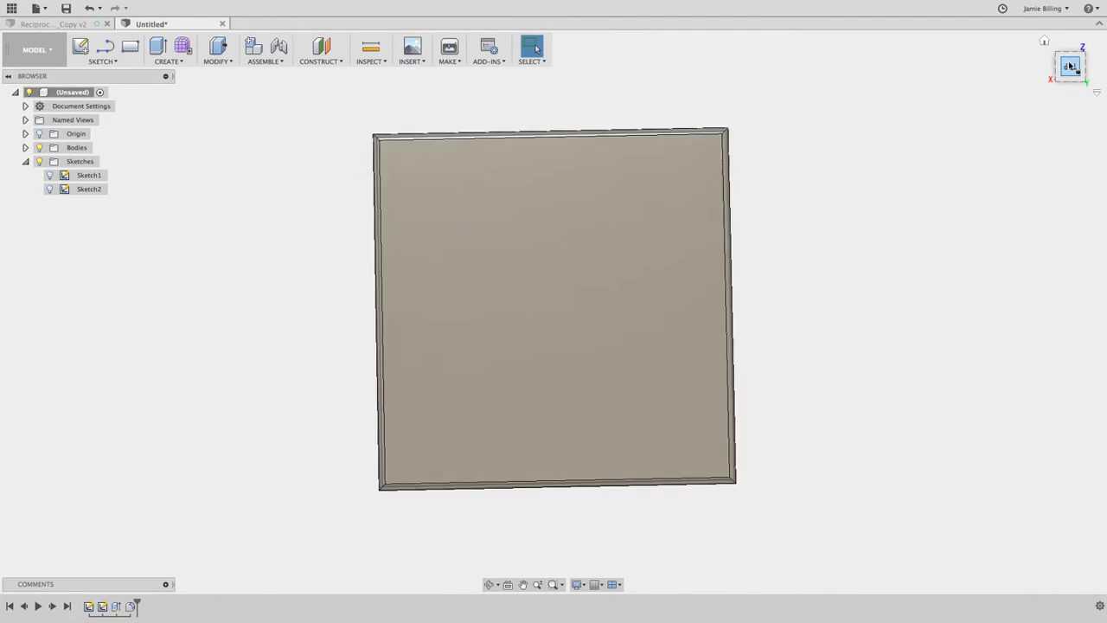
left_click(105, 61)
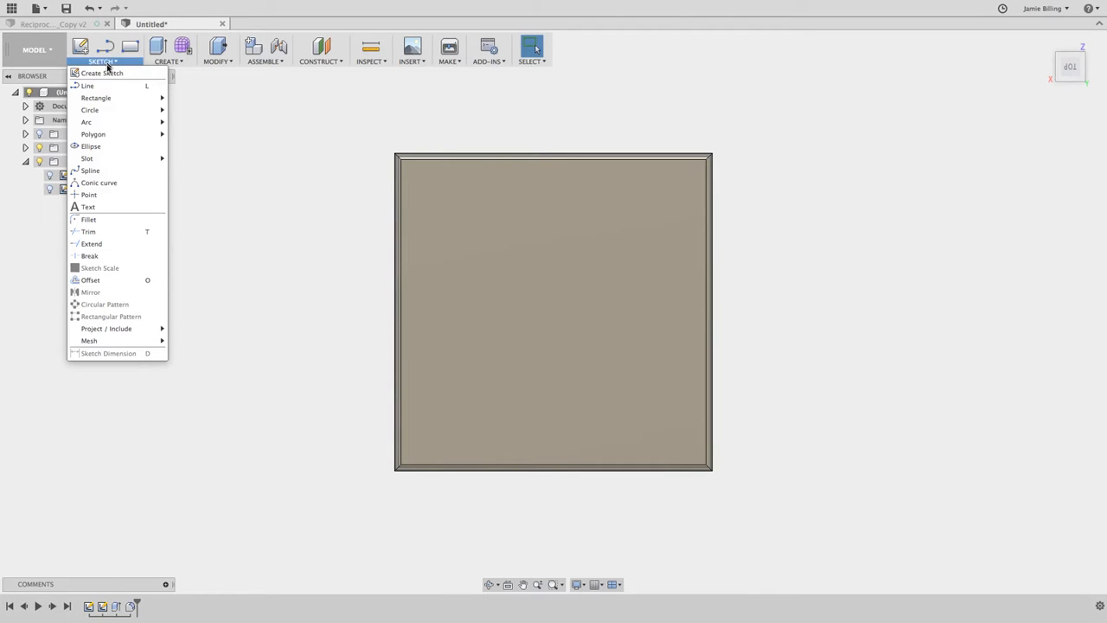
mouse_move(110, 101)
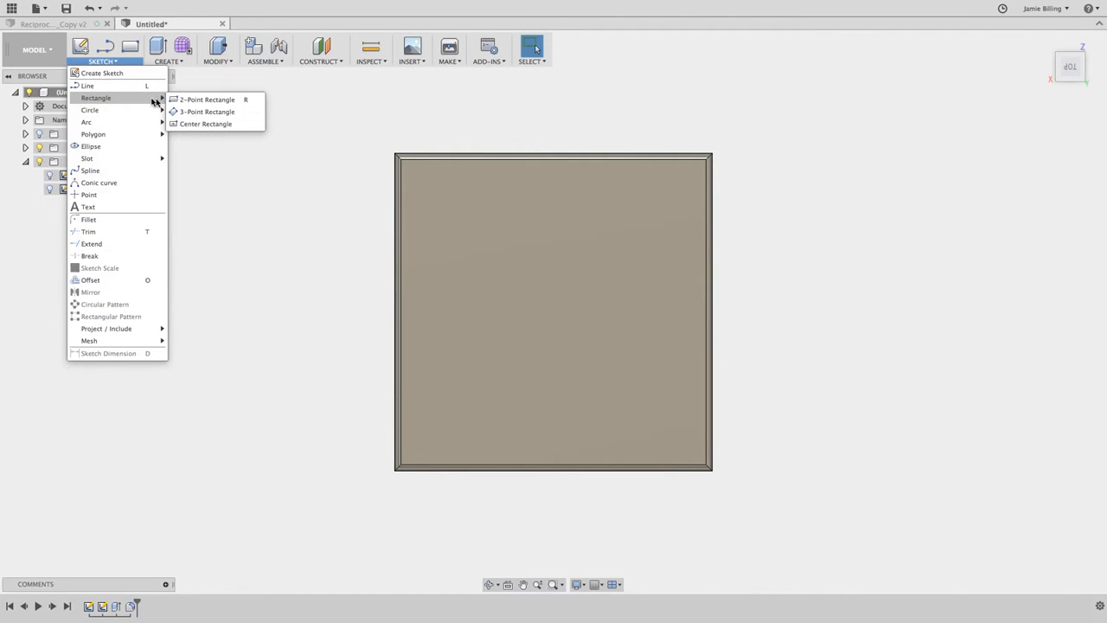
left_click(205, 124)
left_click(505, 295)
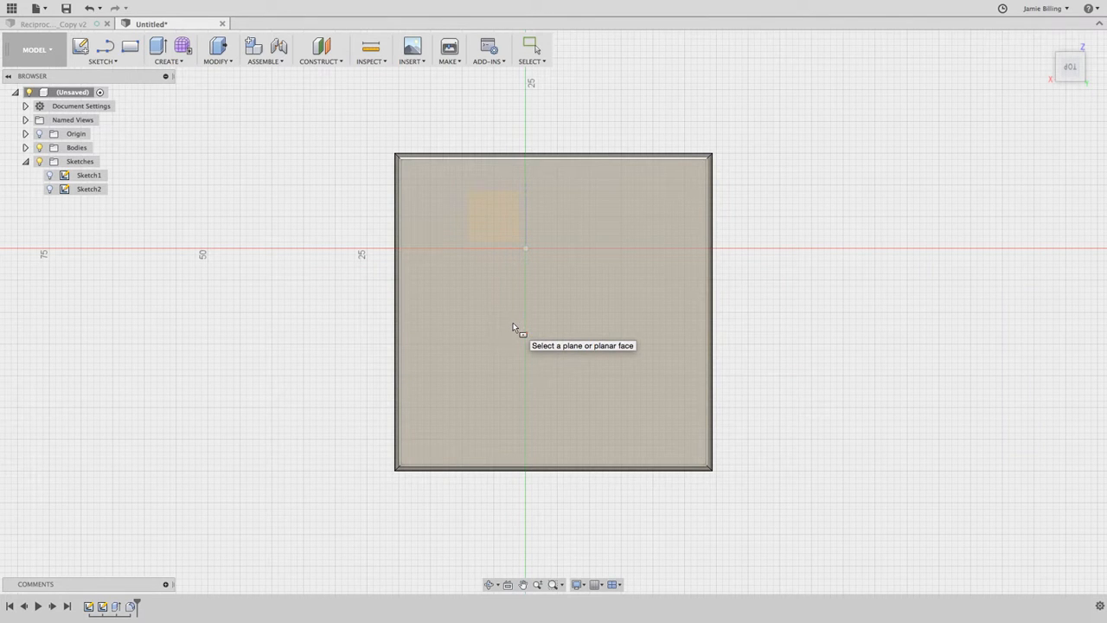
scroll(513, 327, "down", 5, "shift")
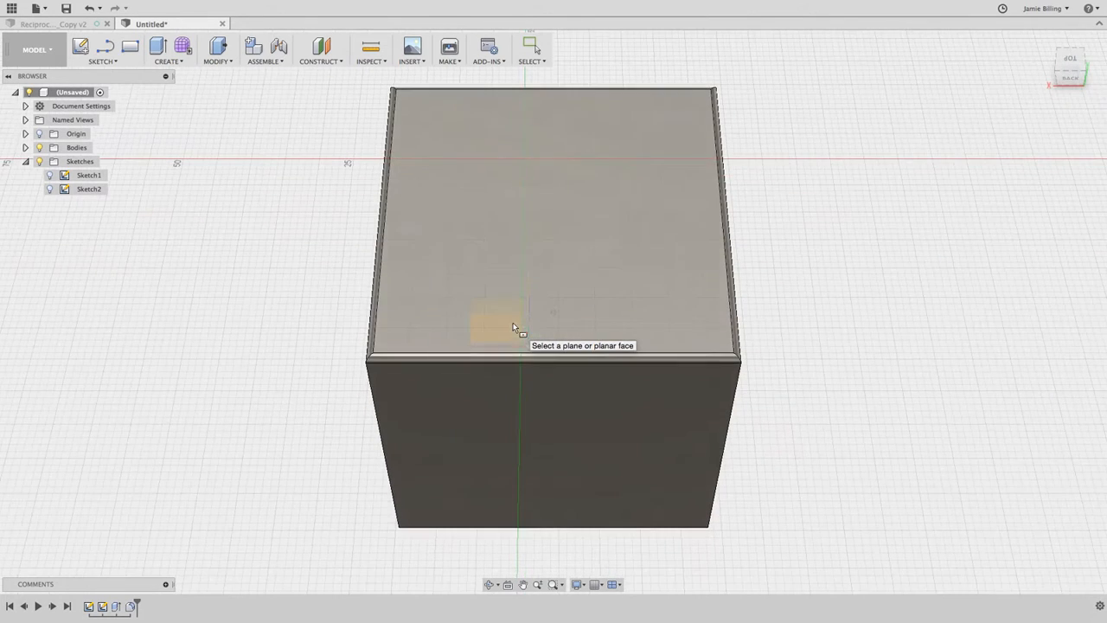
left_click(561, 223)
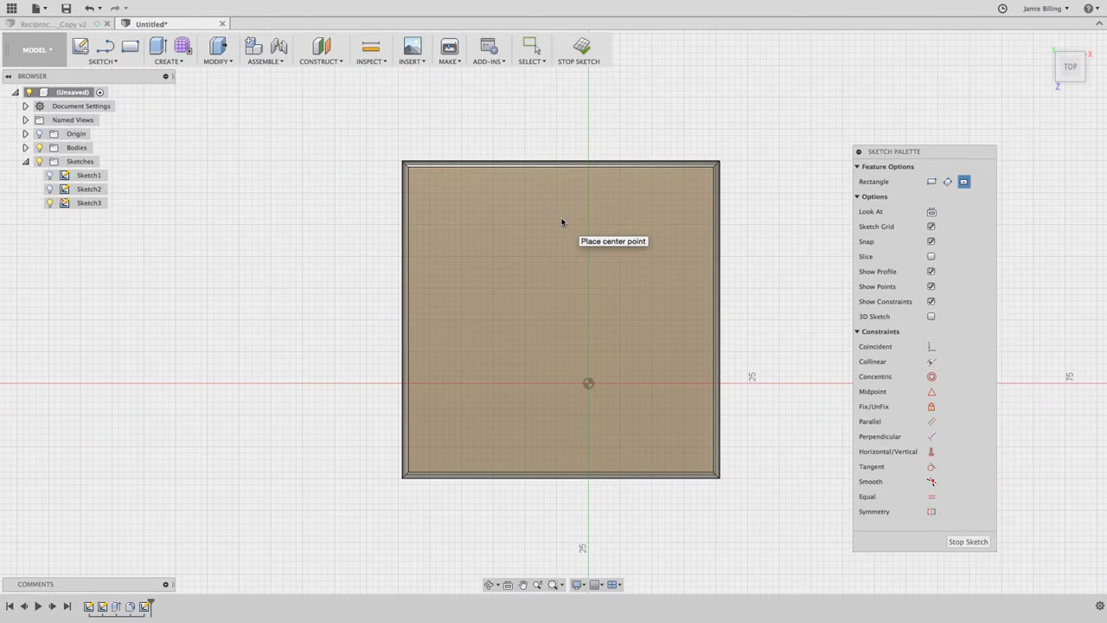
Draw a 20 mm by 20 mm center rectangle near the upper-left corner of the cube's top face.
left_click(499, 262)
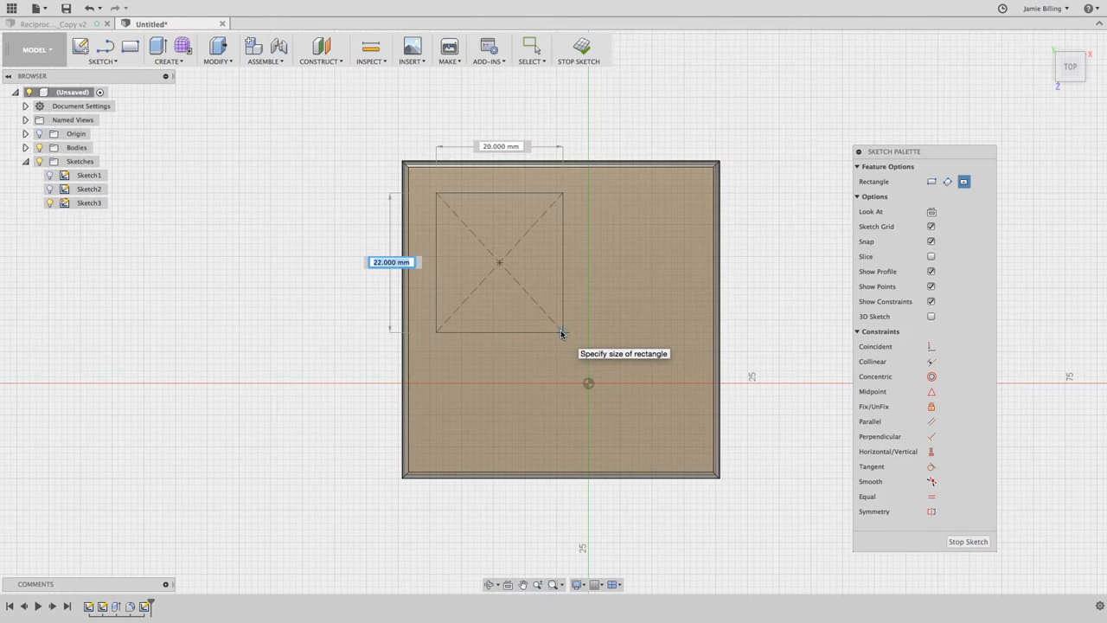
key("Tab")
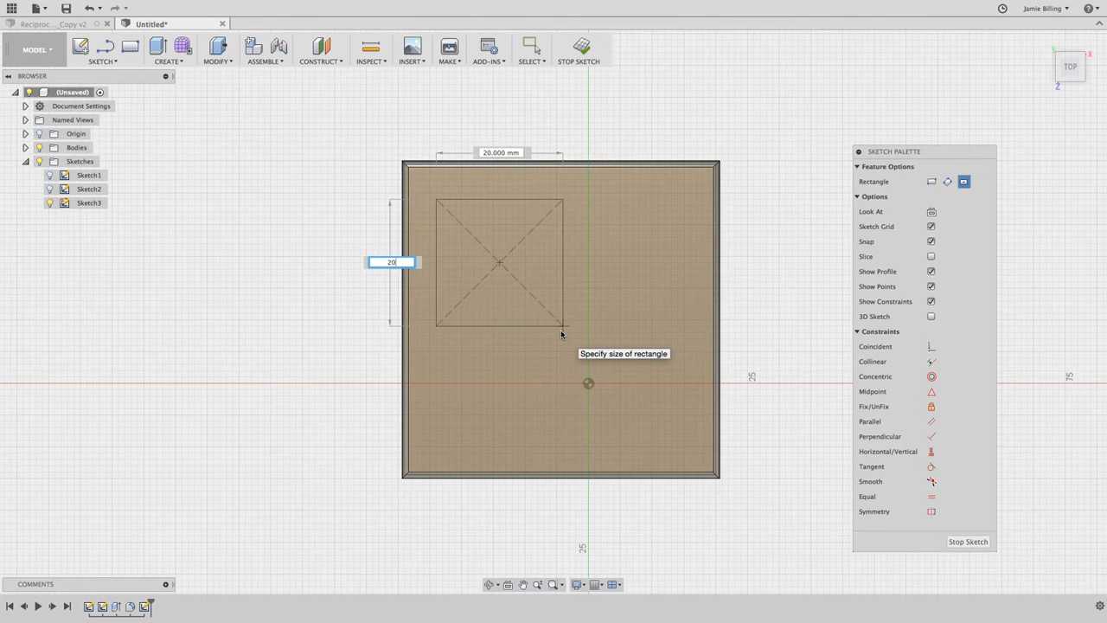
key("Tab")
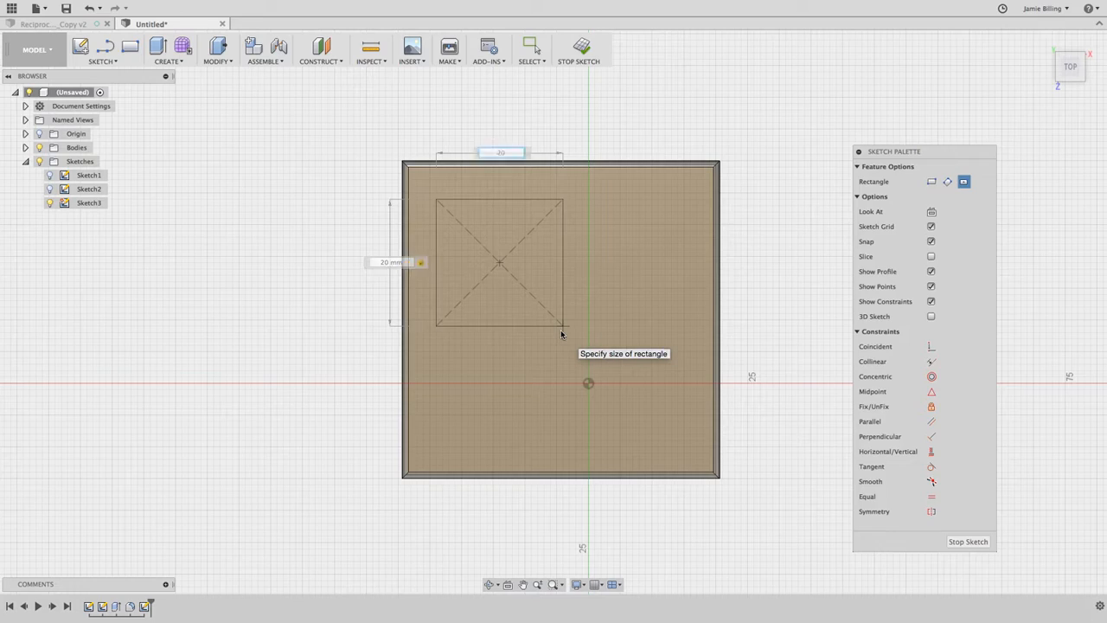
key("Return")
Set up an Extrude of the 20 mm square profile on the cube's top face, 21 mm outward with the Join operation.
scroll(741, 297, "down", 10, "shift")
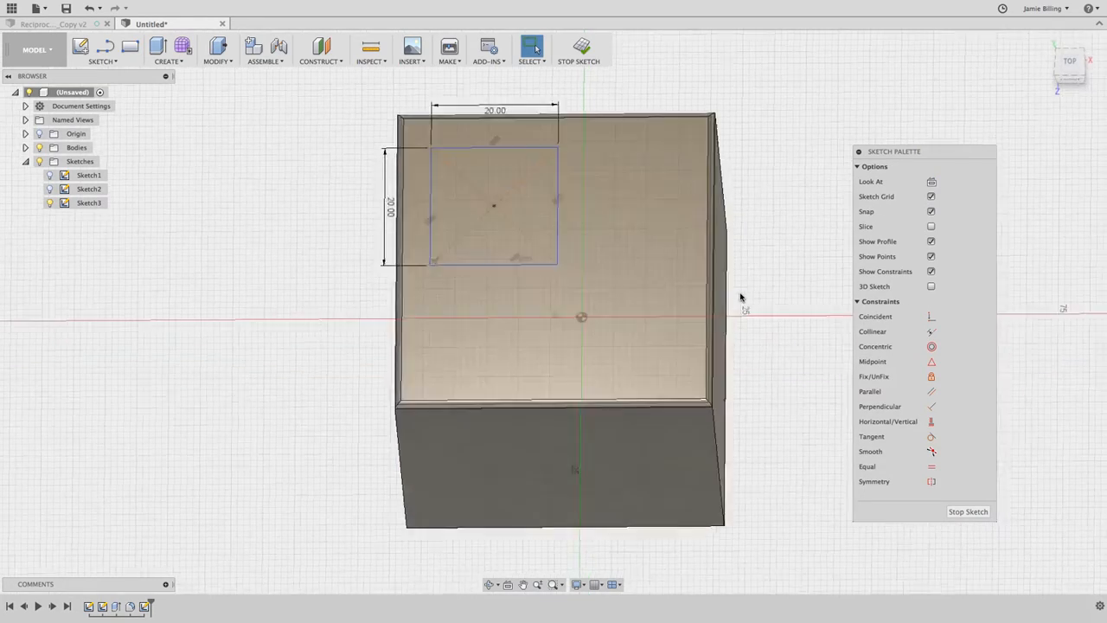
scroll(741, 297, "up", 10, "shift")
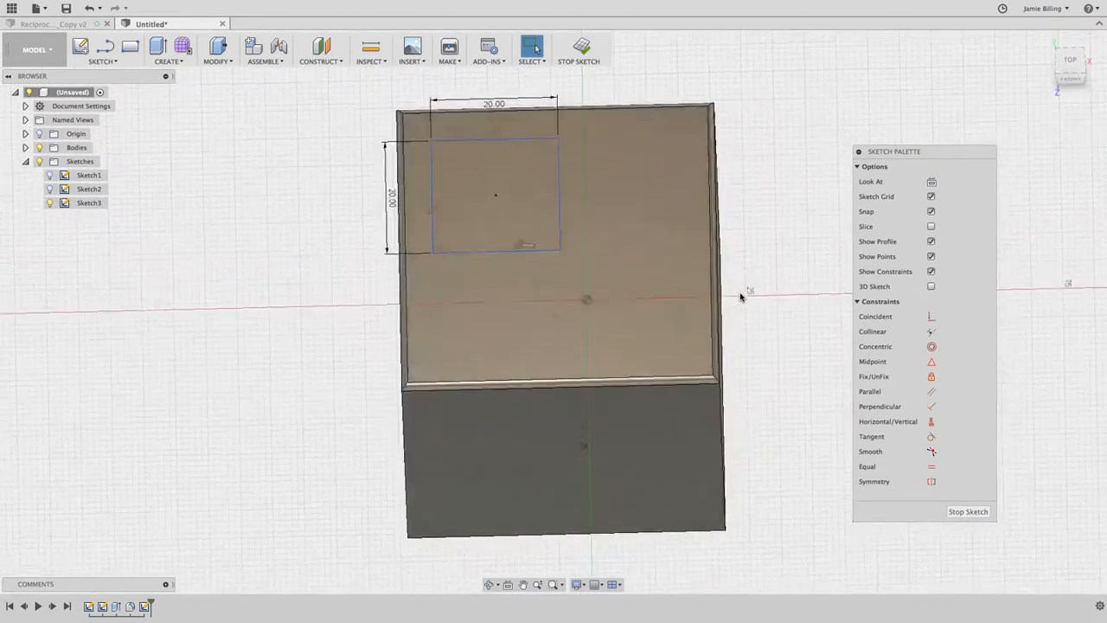
left_click(1070, 63)
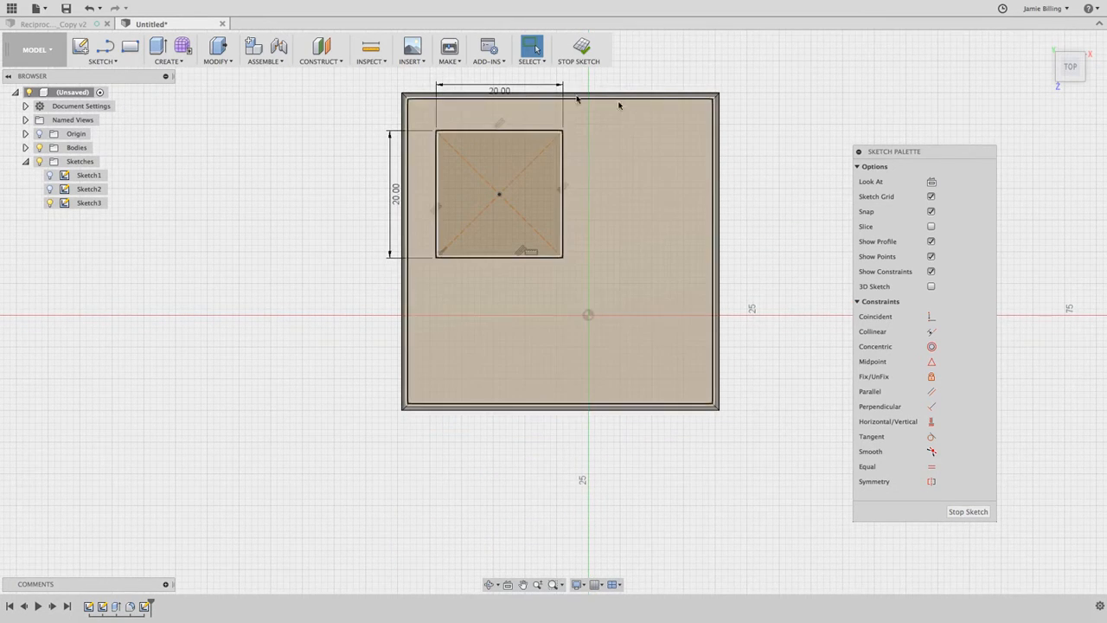
left_click(169, 61)
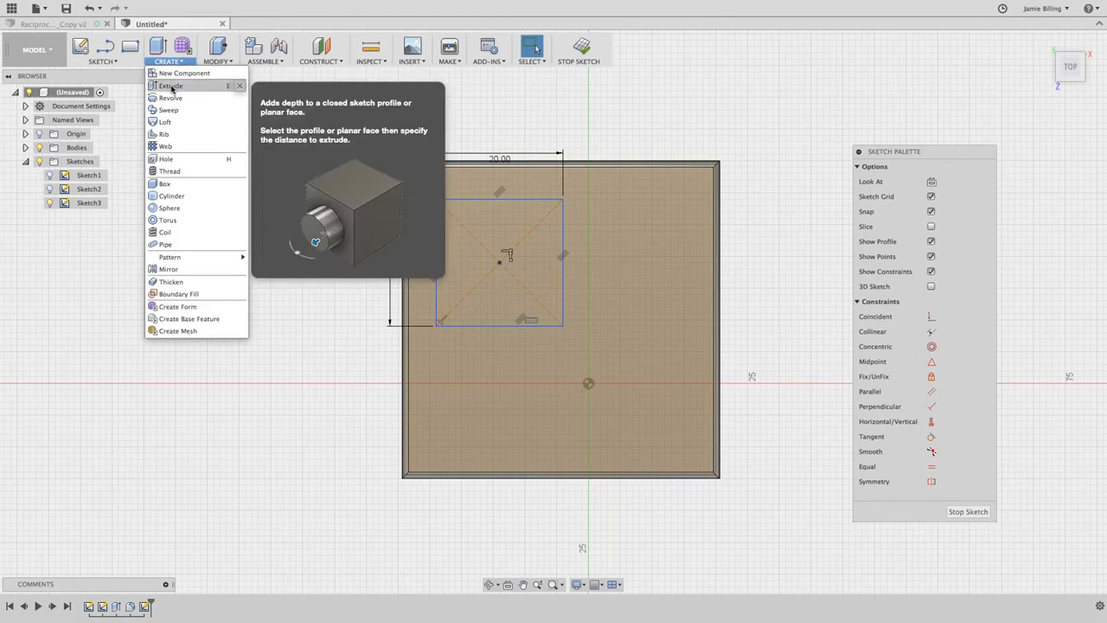
left_click(171, 86)
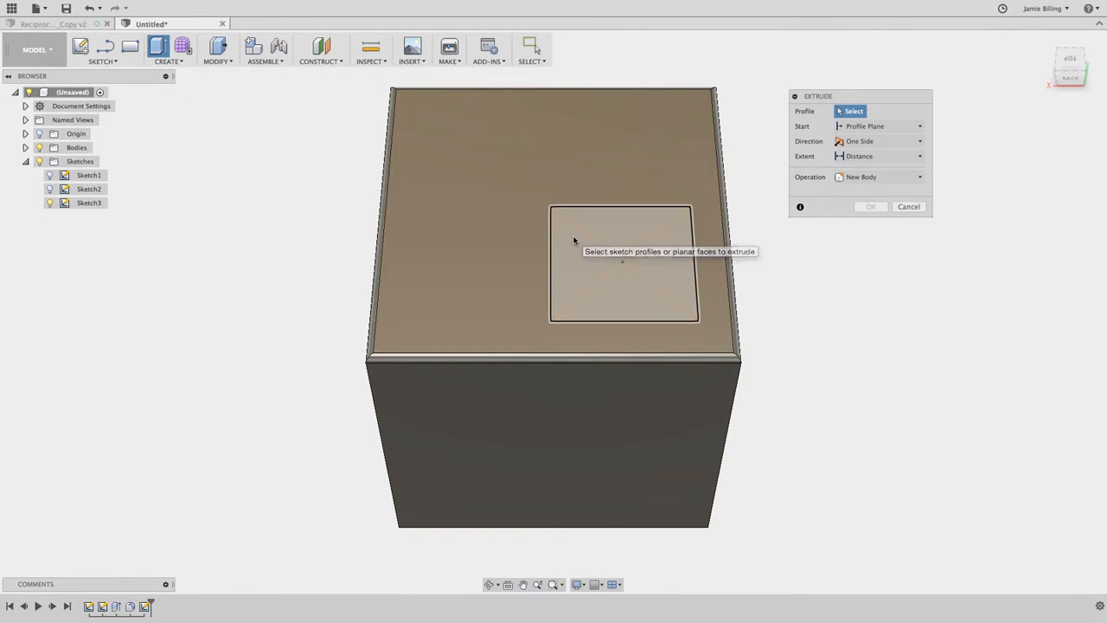
left_click(572, 240)
left_click_drag(623, 253, 632, 154)
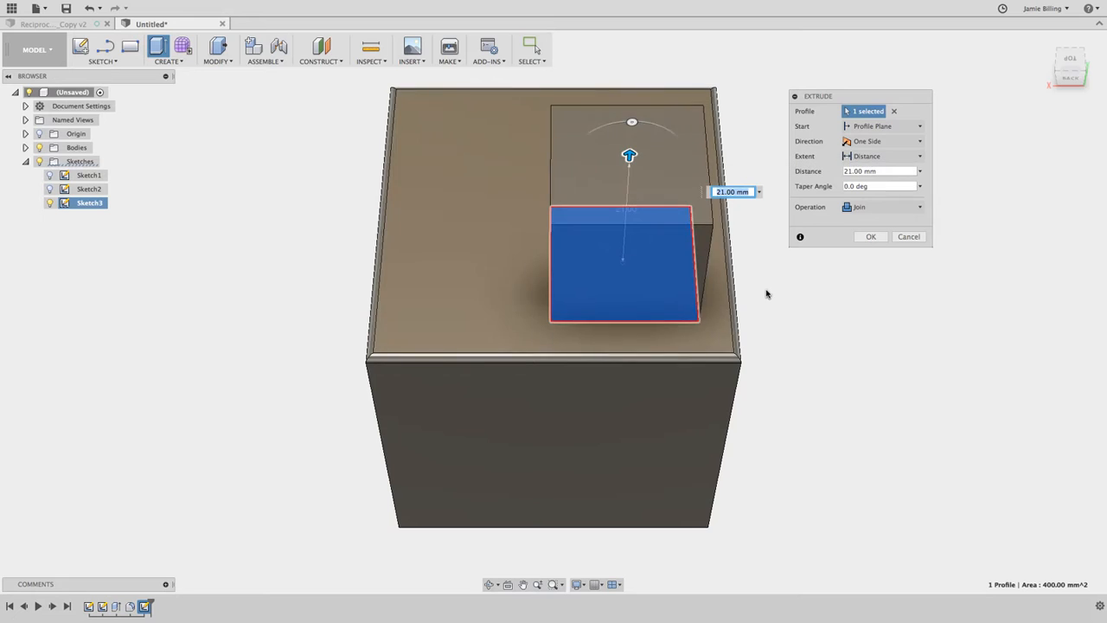
scroll(766, 293, "left", 5, "shift")
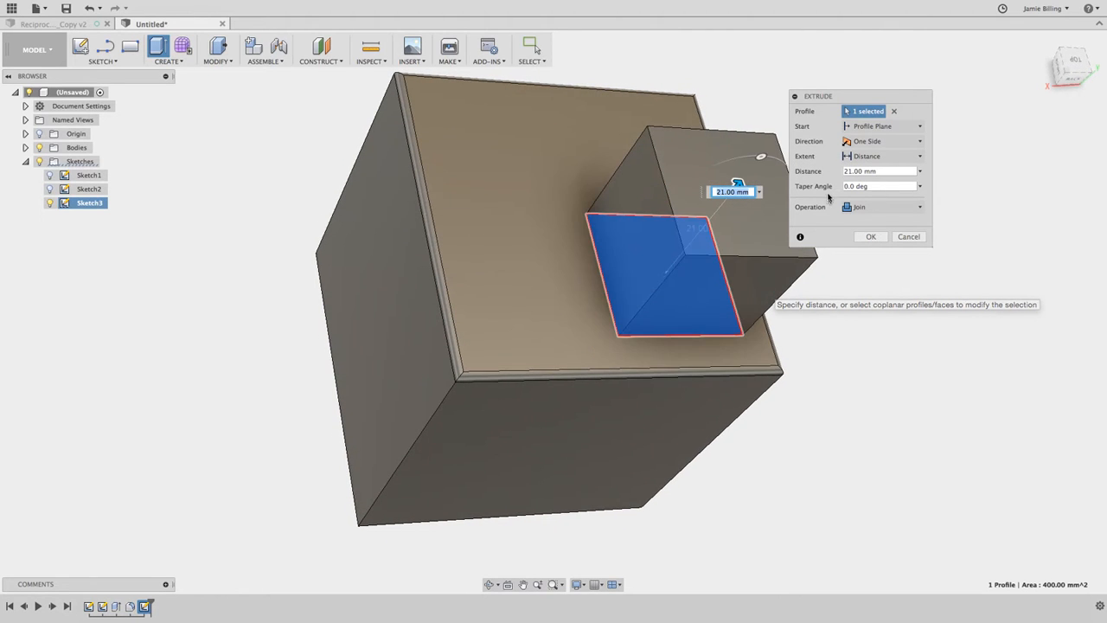
left_click(863, 207)
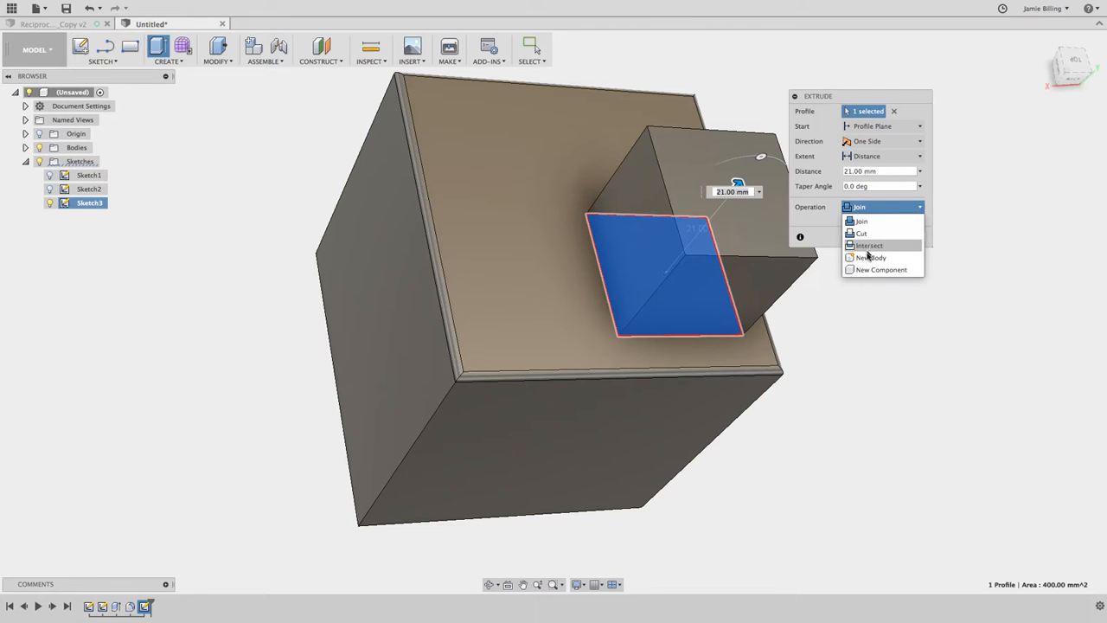
left_click(862, 222)
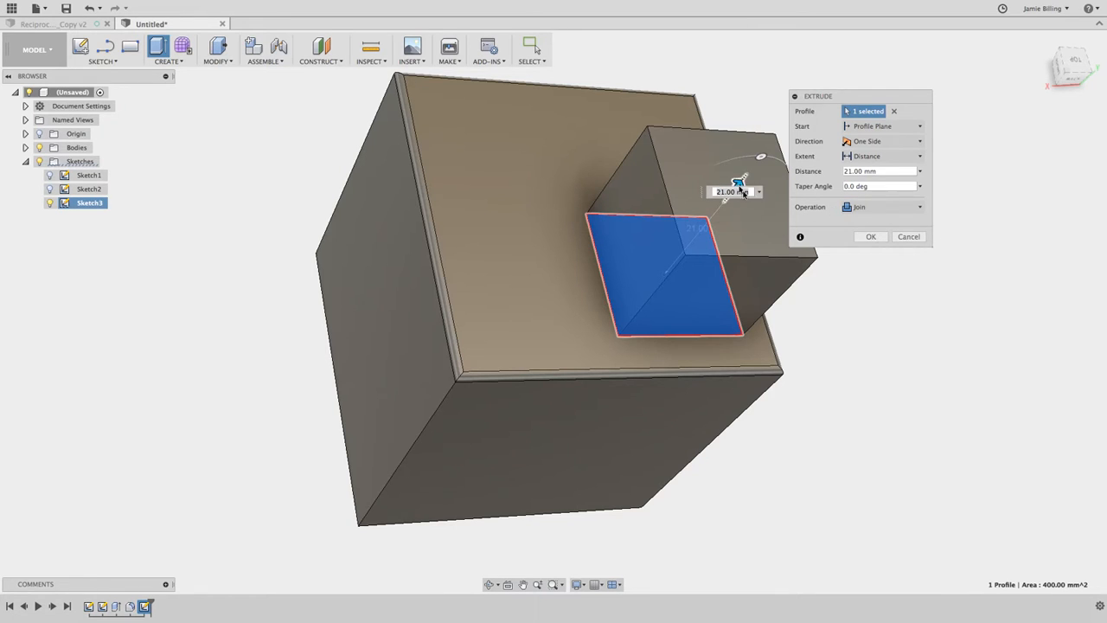
Reverse the square's extrusion into a -59 mm Cut that passes completely through the cube.
left_click(1077, 61)
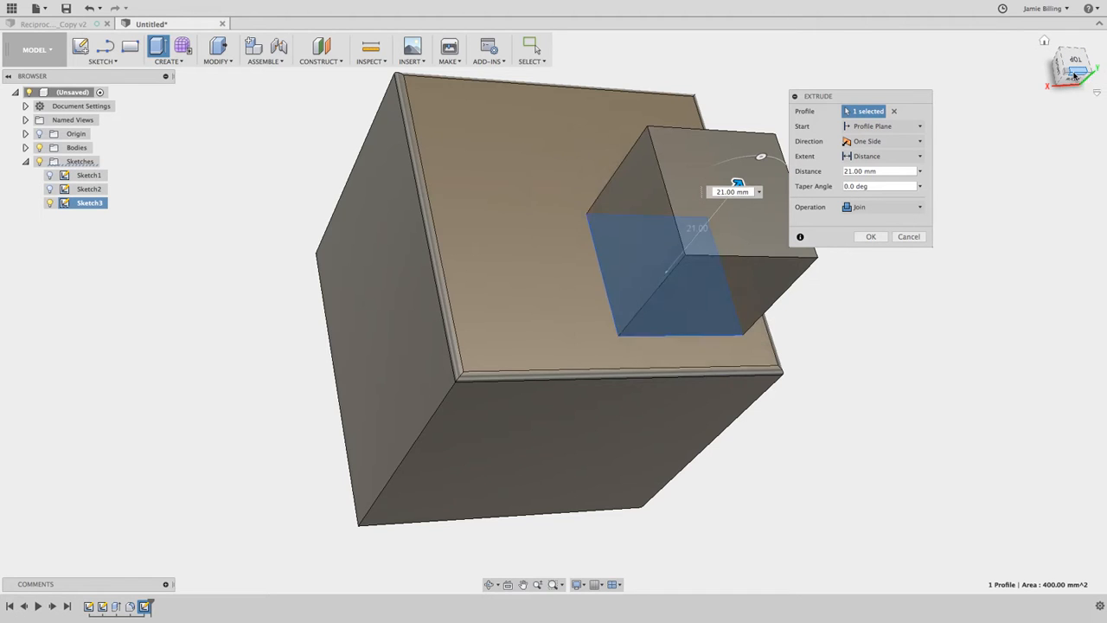
left_click_drag(595, 102, 590, 428)
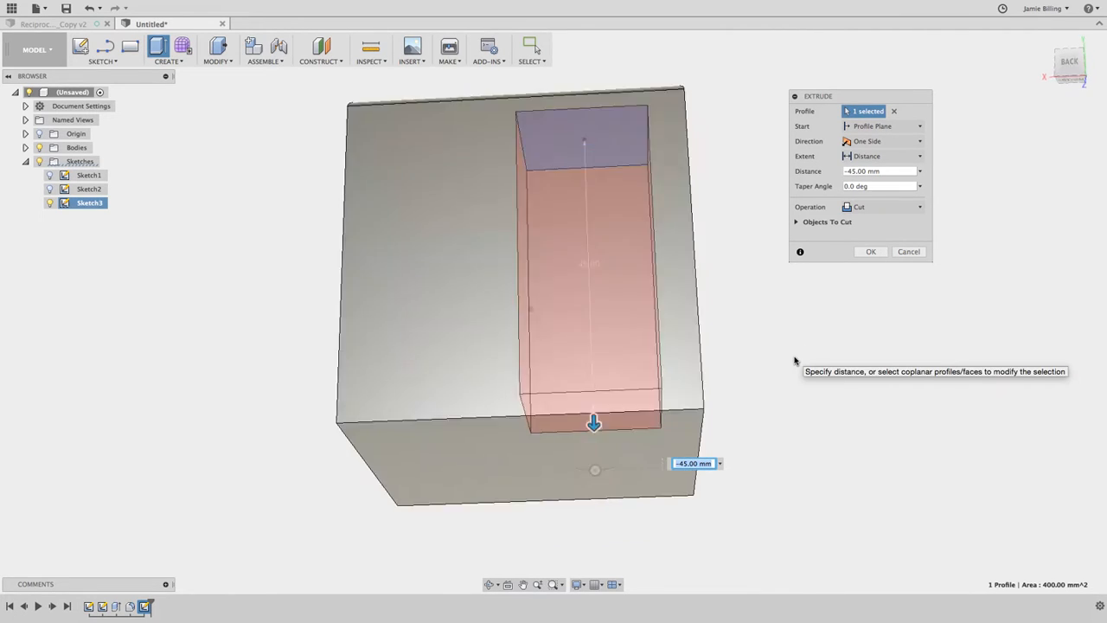
left_click_drag(603, 427, 607, 520)
scroll(765, 440, "up", 5, "shift")
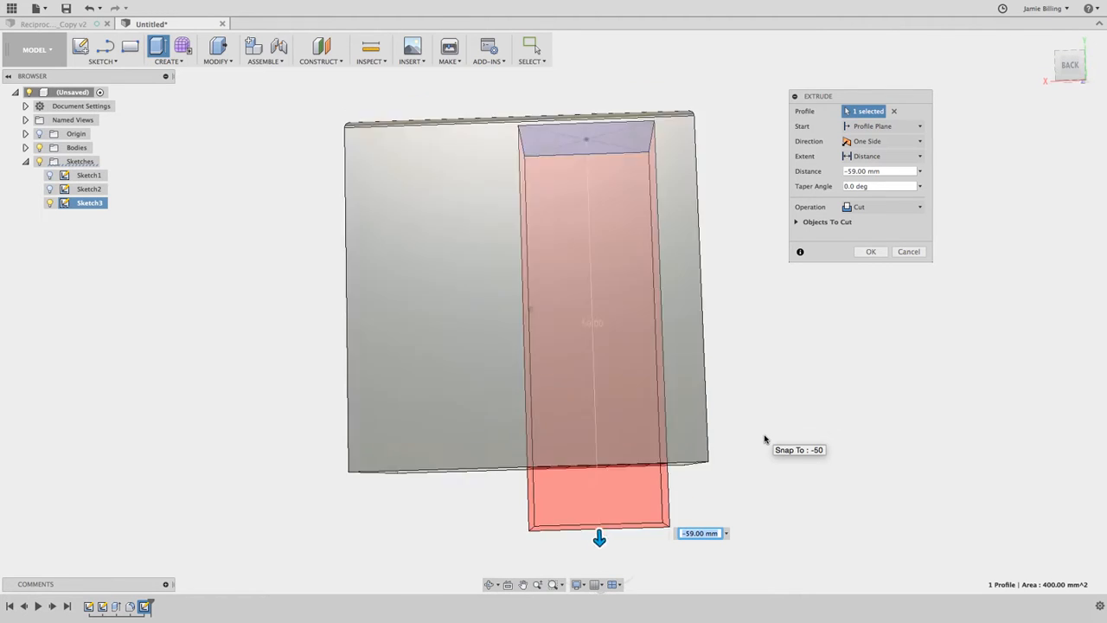
scroll(764, 439, "down", 8, "shift")
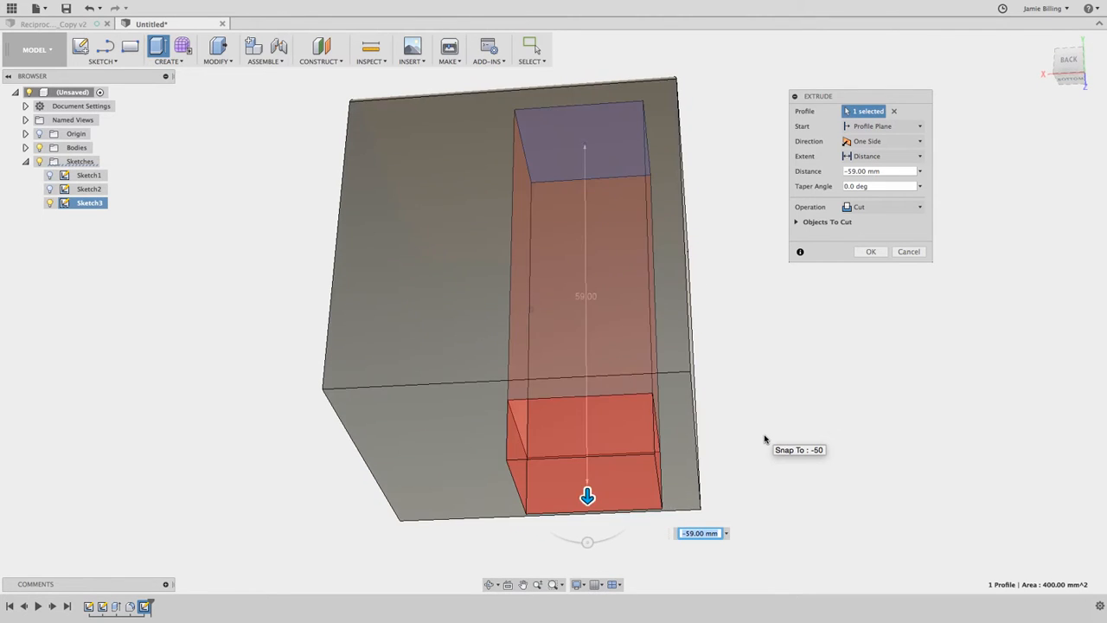
left_click(871, 252)
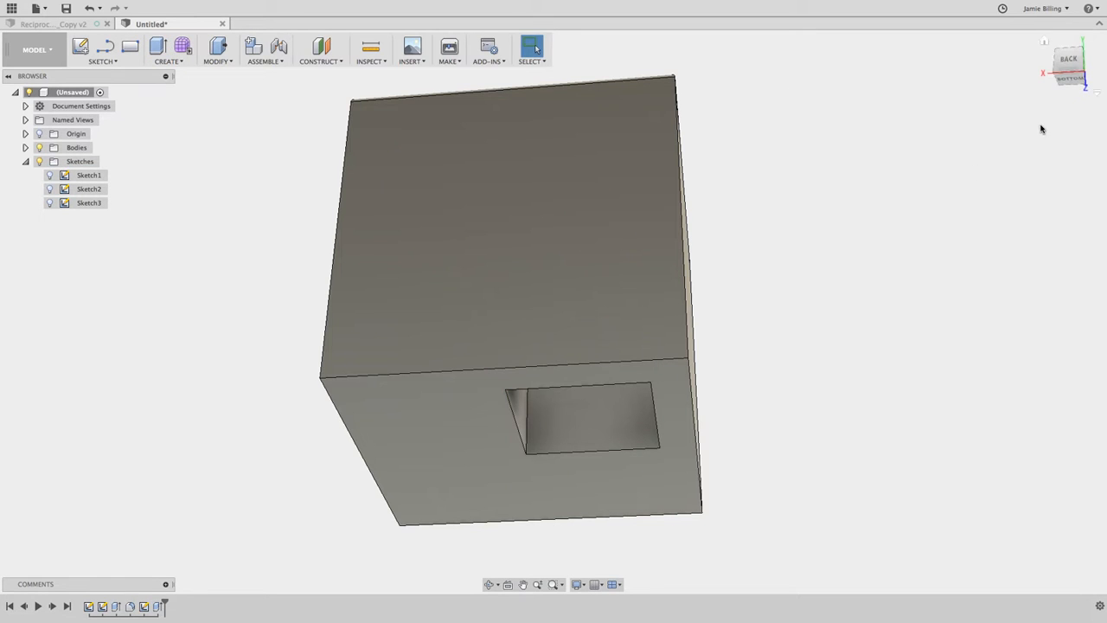
Inspect the square cutout from above and in the home view, and replay the design's feature history.
left_click(1044, 41)
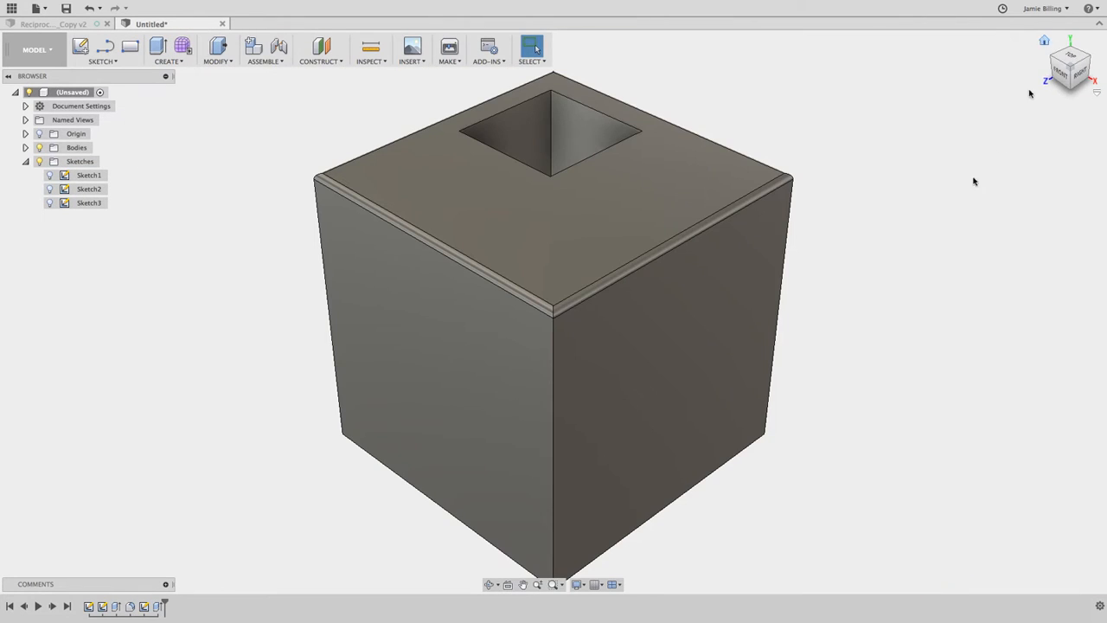
middle_click_drag(880, 256, 880, 256, "shift")
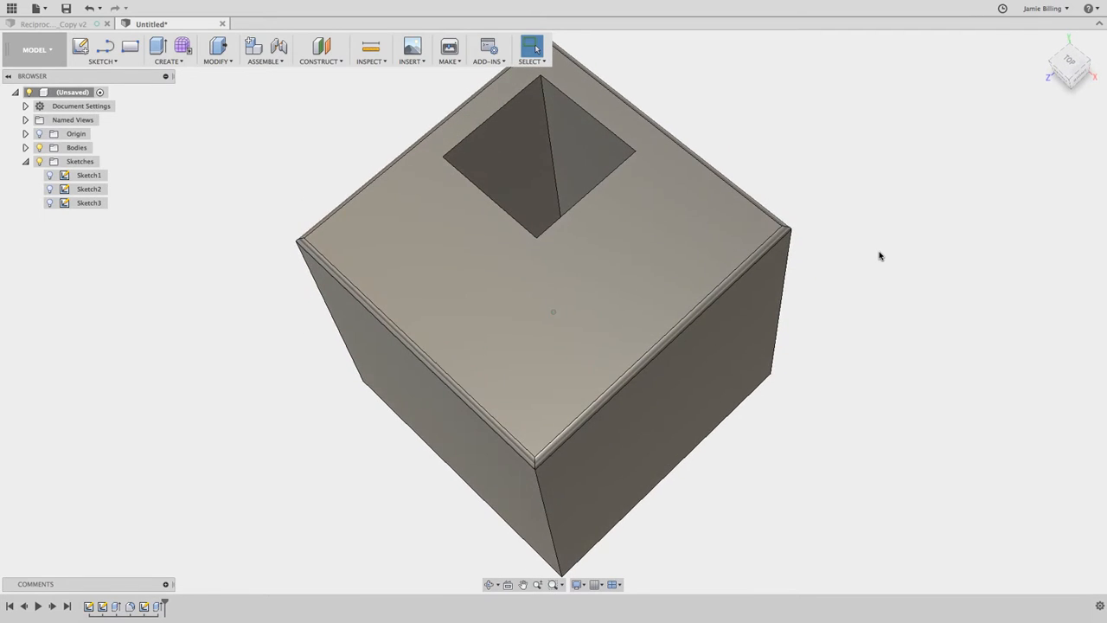
left_click(1046, 43)
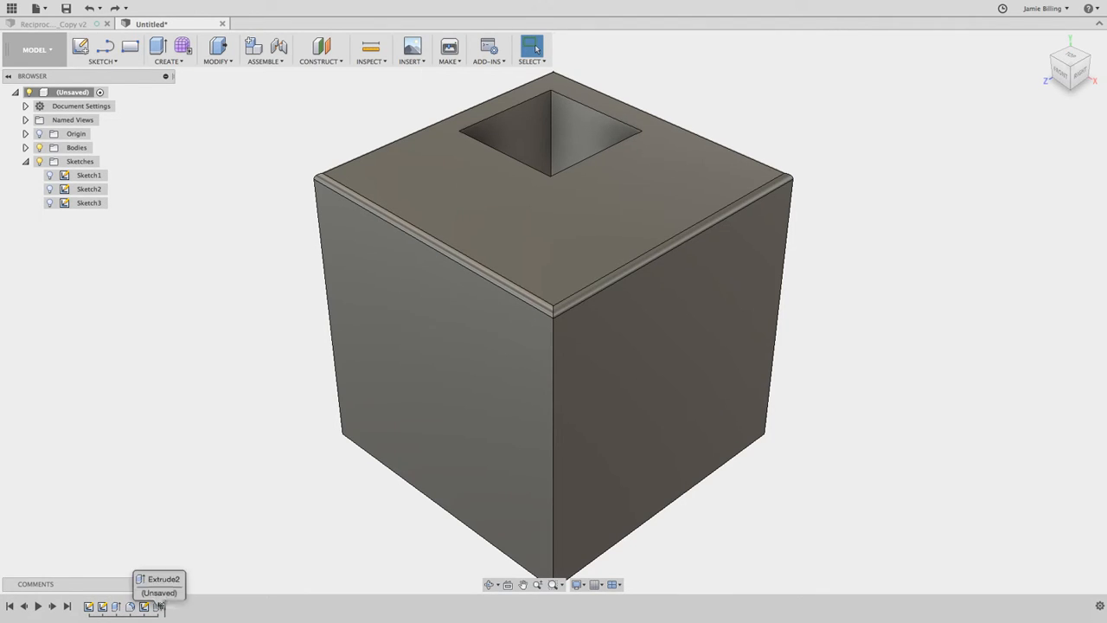
mouse_move(163, 605)
left_mouse_down()
mouse_move(124, 605)
mouse_move(165, 605)
left_mouse_up()
left_click(38, 607)
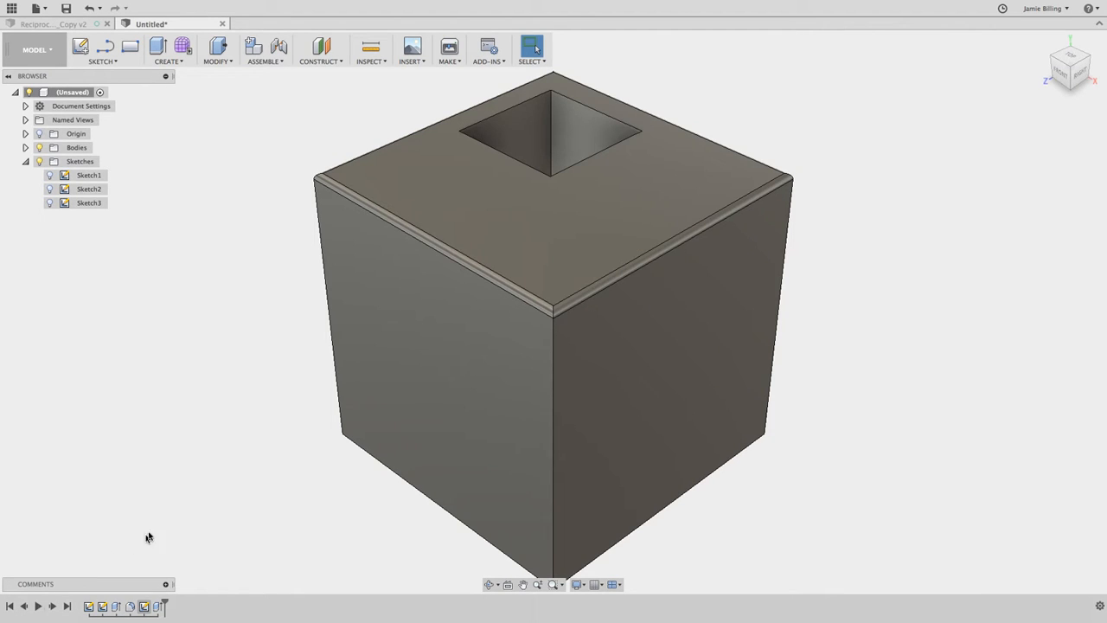
Edit the cutout's sketch, set the square's vertical dimension to 10 mm and finish the sketch.
double_click(144, 606)
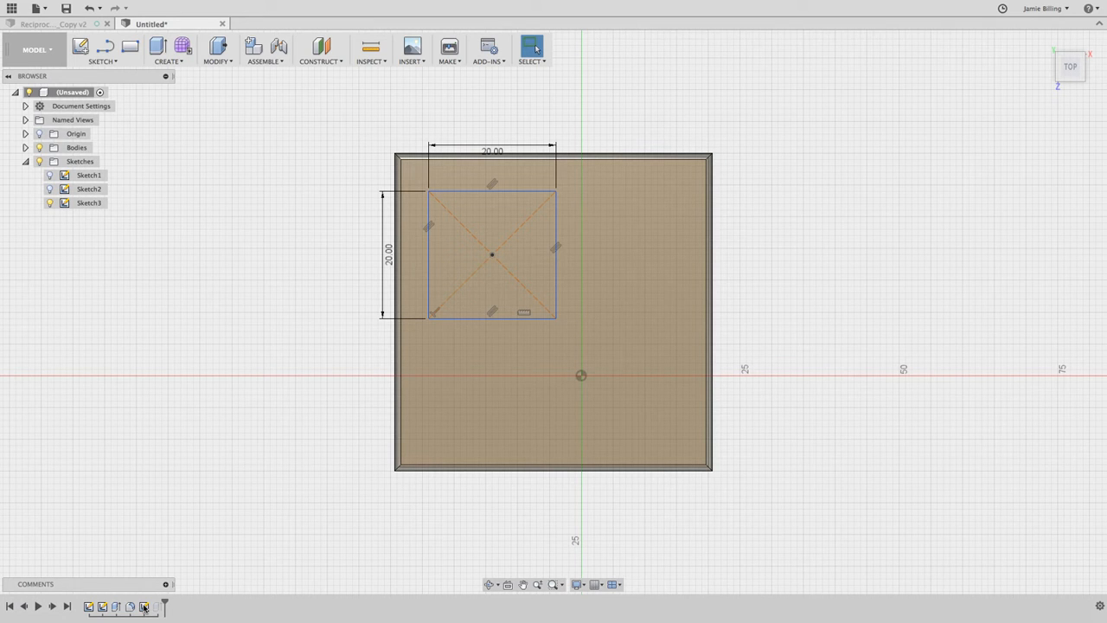
double_click(389, 256)
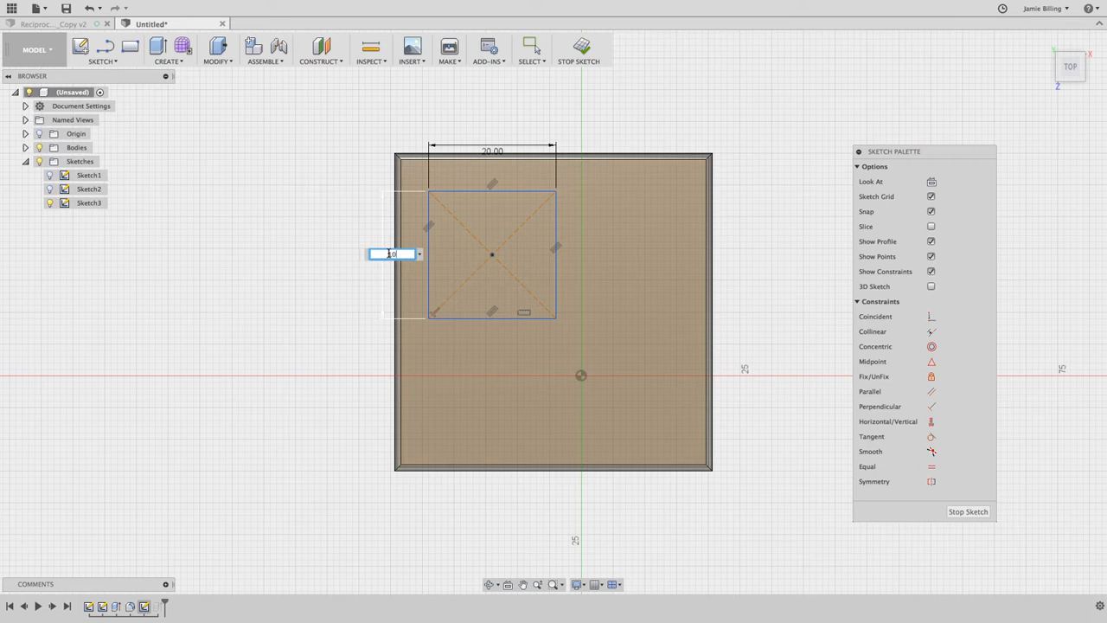
type("10")
key("Return")
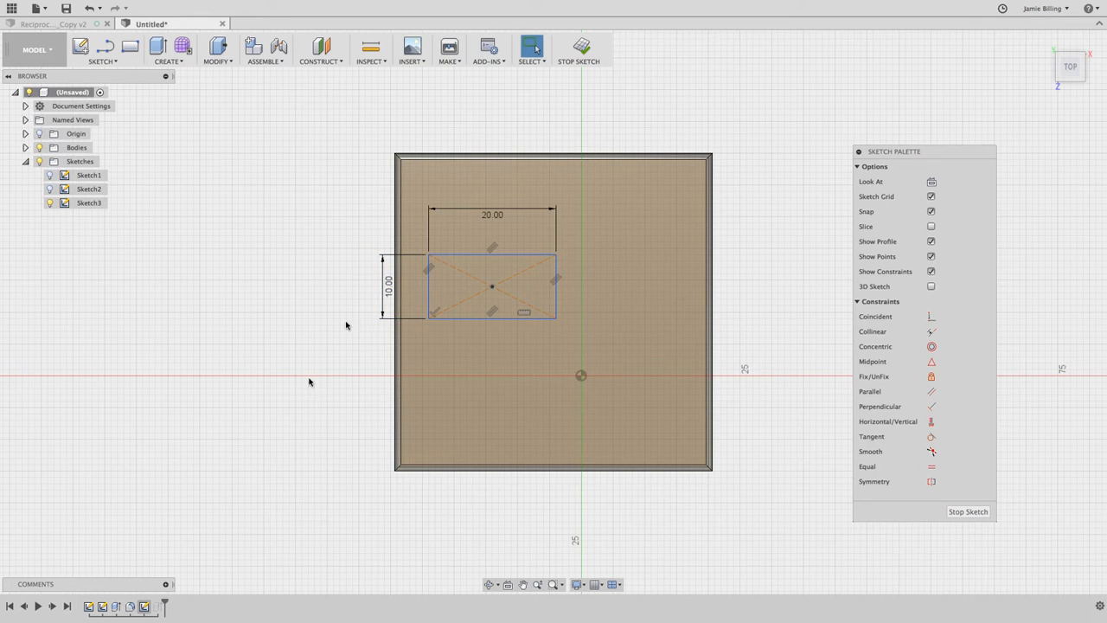
left_click(581, 47)
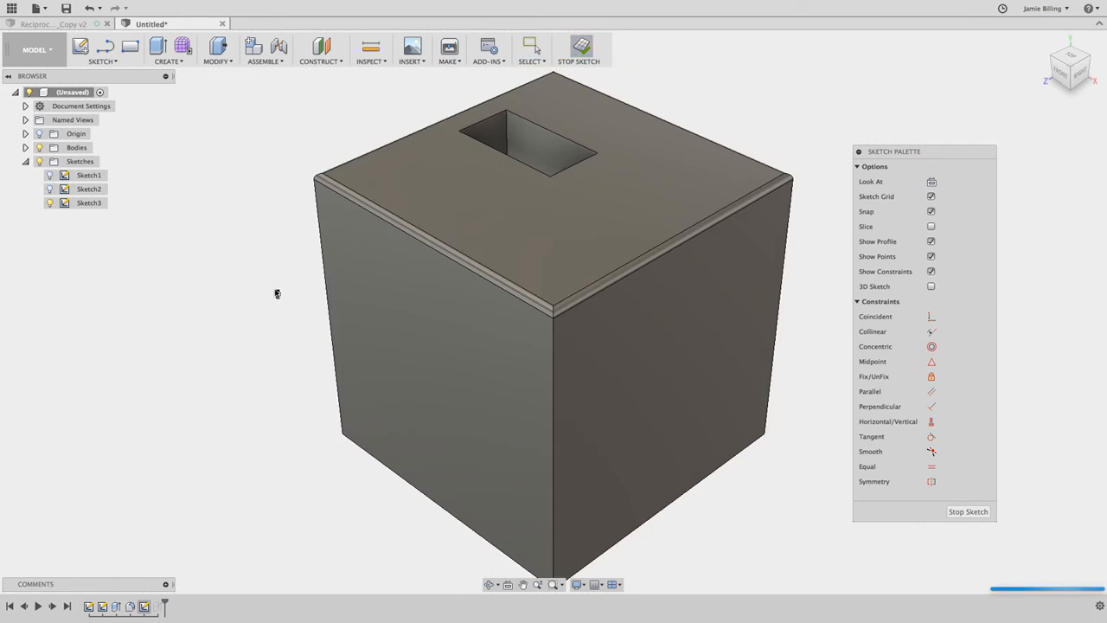
Edit the cube's base extrusion, reduce its distance to 37 mm and return to the home view.
left_click(118, 607)
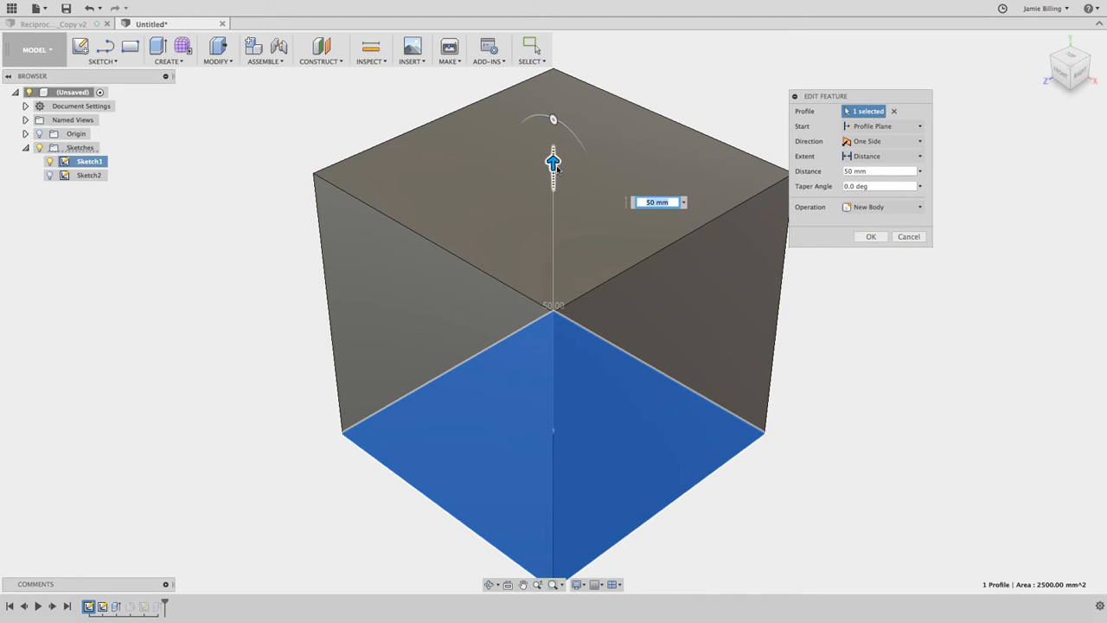
left_click_drag(557, 206, 557, 244)
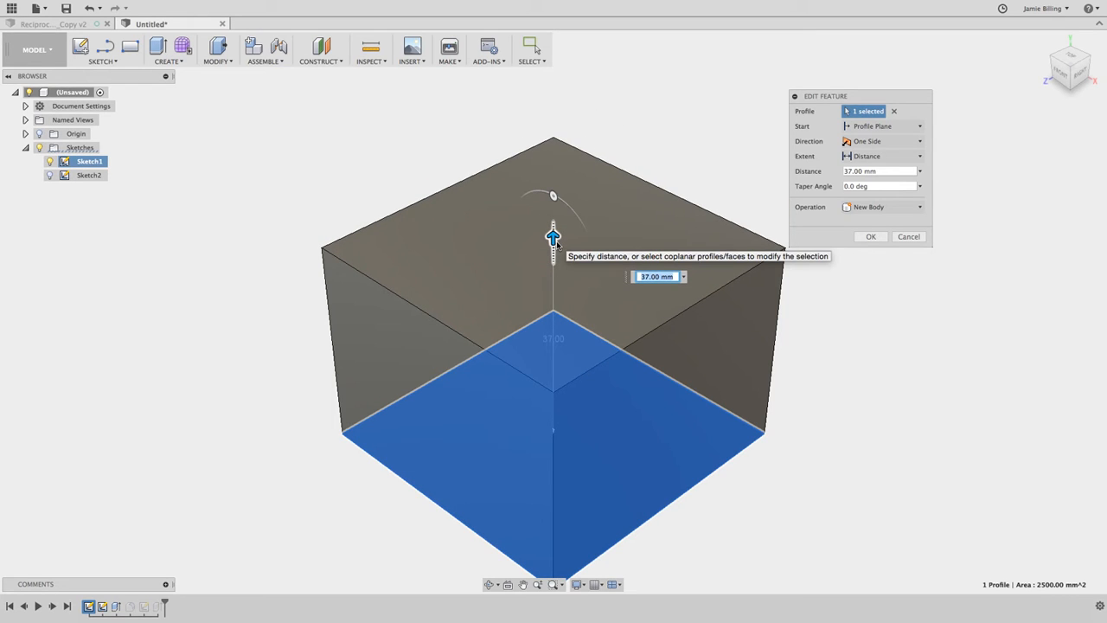
left_click(863, 231)
left_click(871, 236)
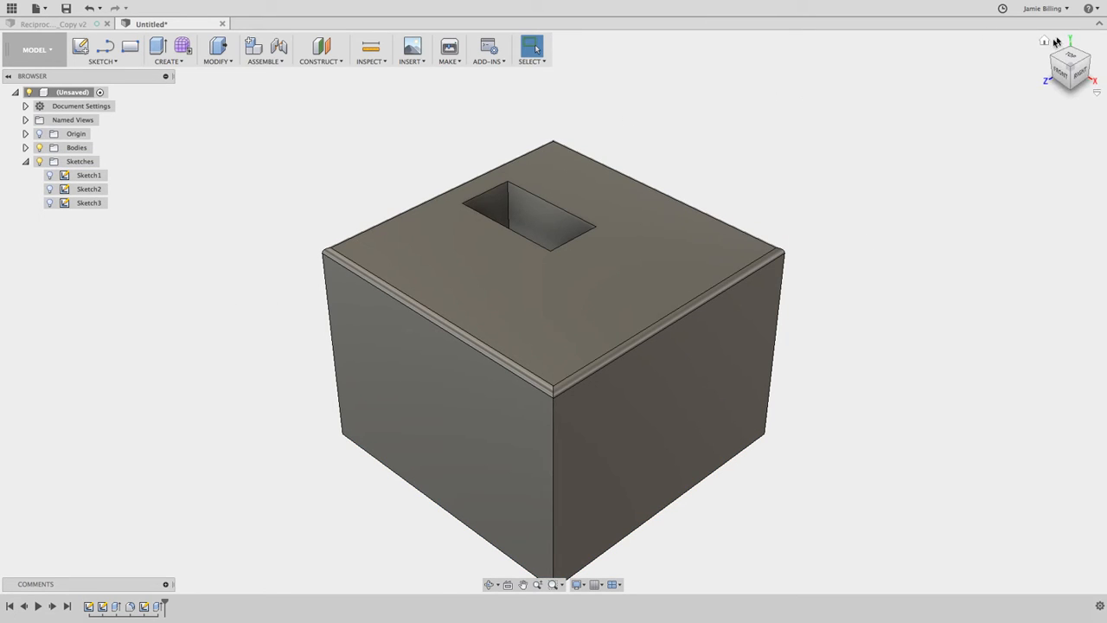
left_click(1045, 43)
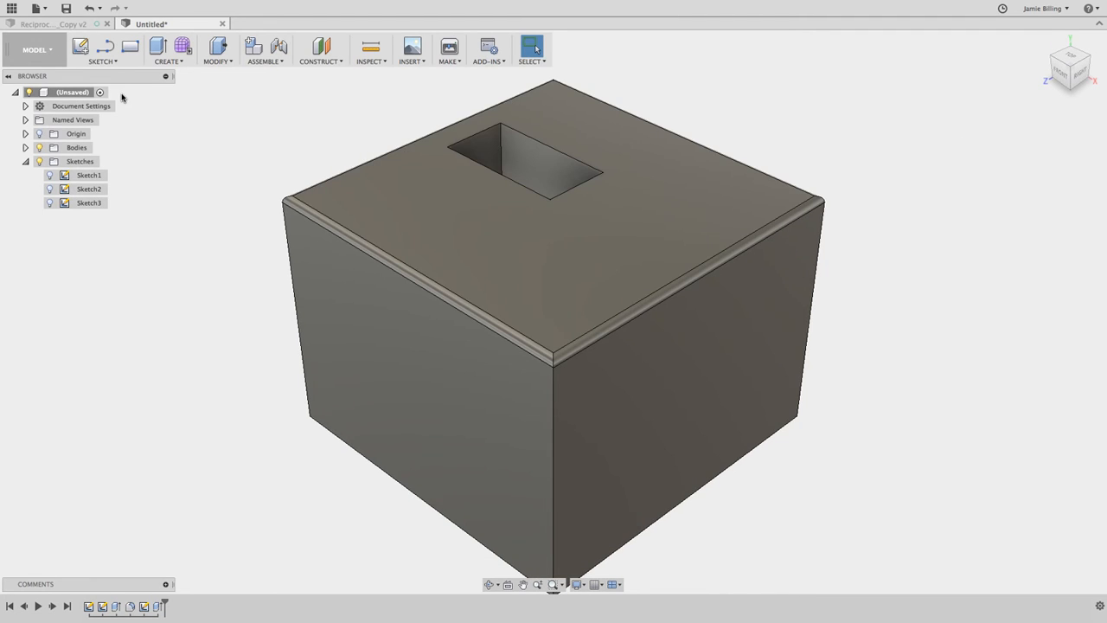
Save the design as Simple_Cube in the master folder of the Introduction to 3D Modeling project.
left_click(67, 9)
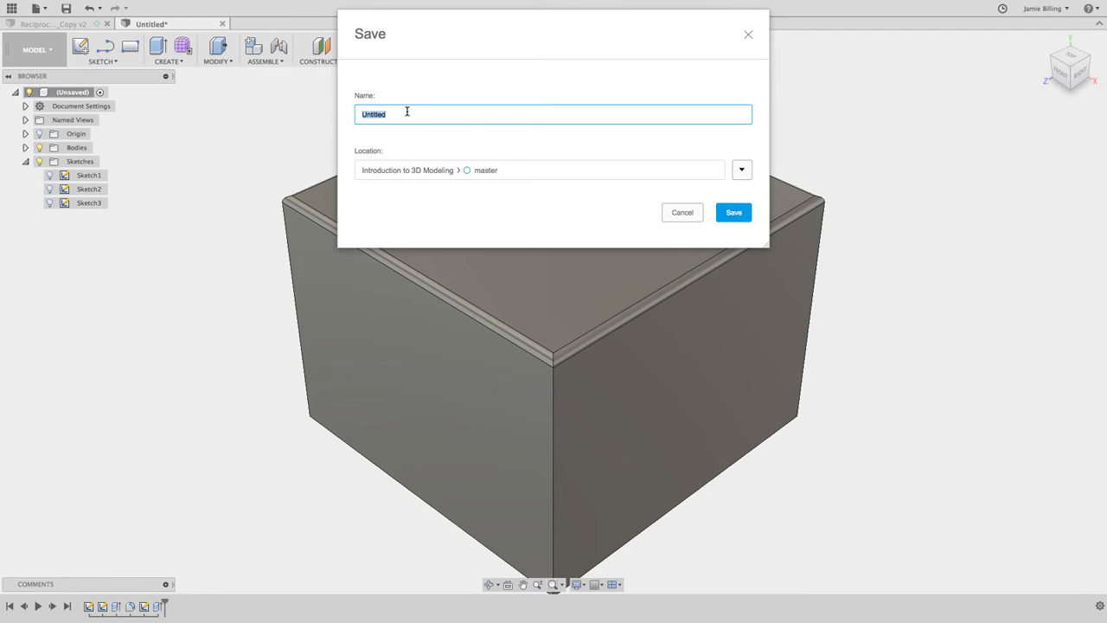
type("Simple_Cube")
left_click(733, 212)
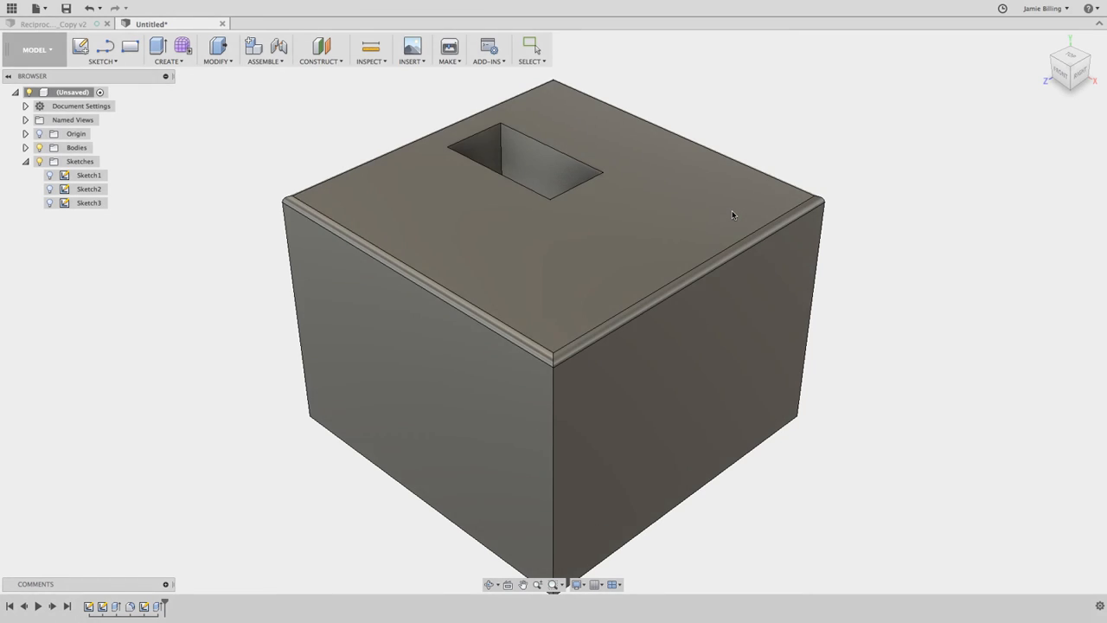
Look up the saved Simple_Cube design among the project's data files and close the file overview.
left_click(12, 8)
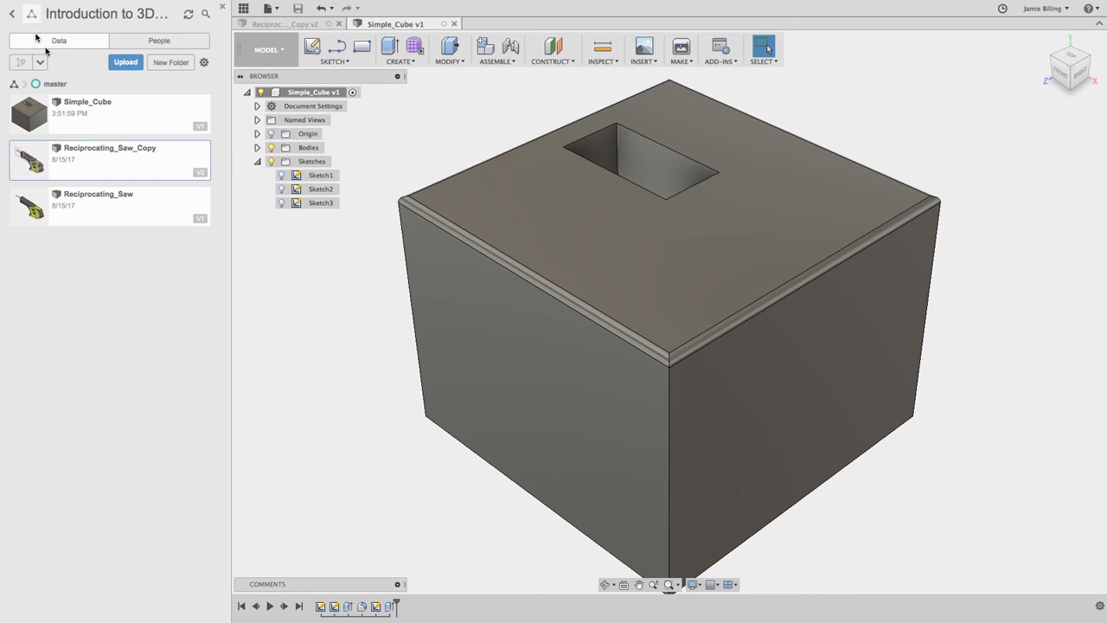
left_click(73, 116)
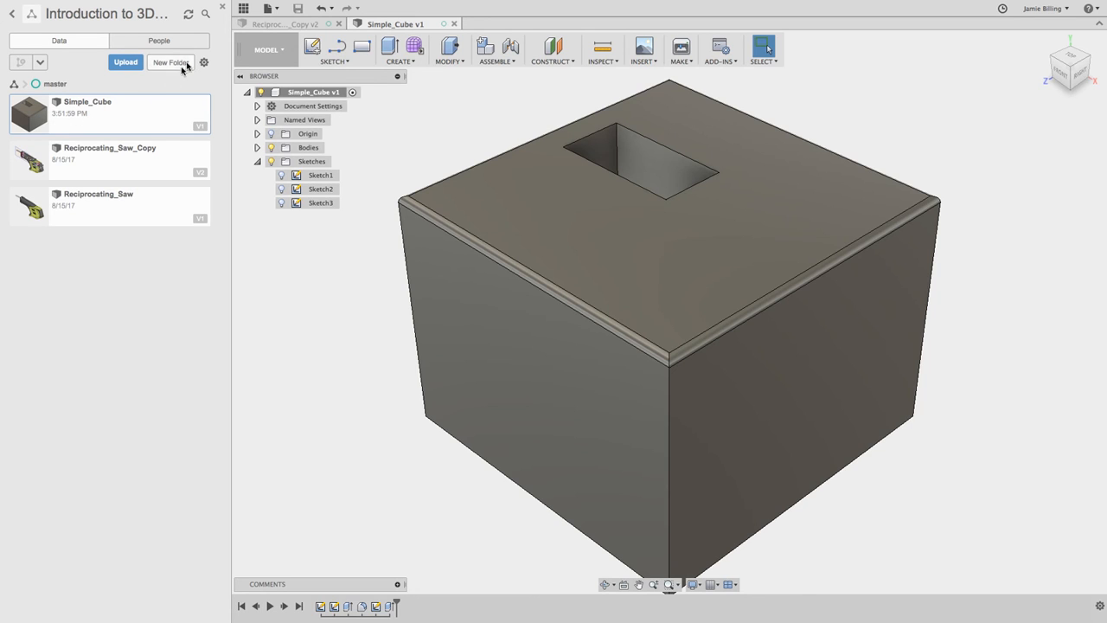
left_click(243, 10)
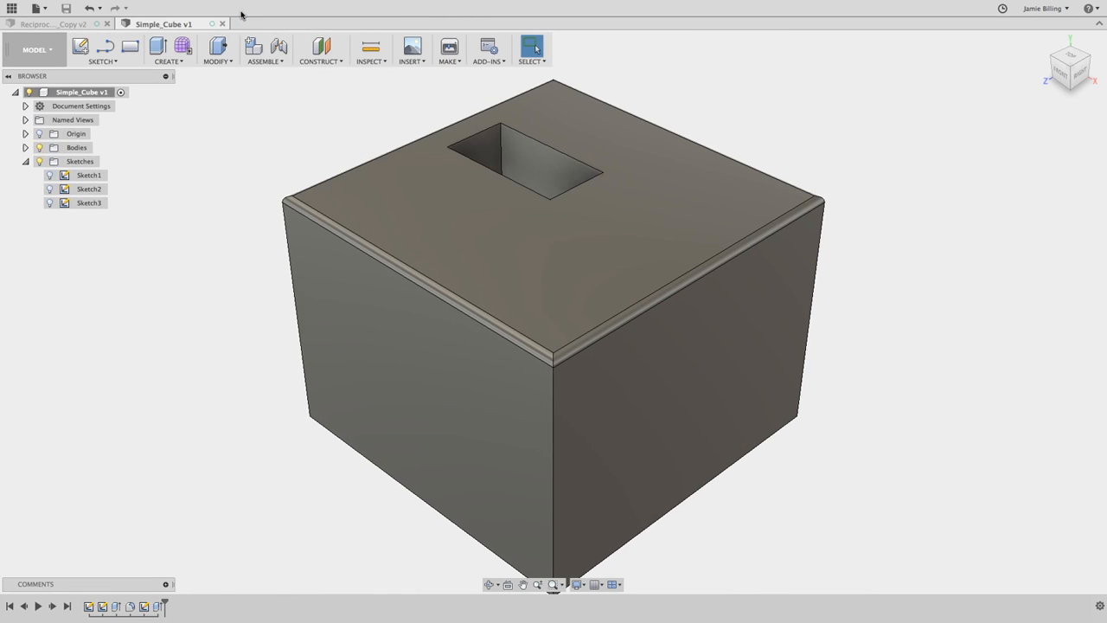